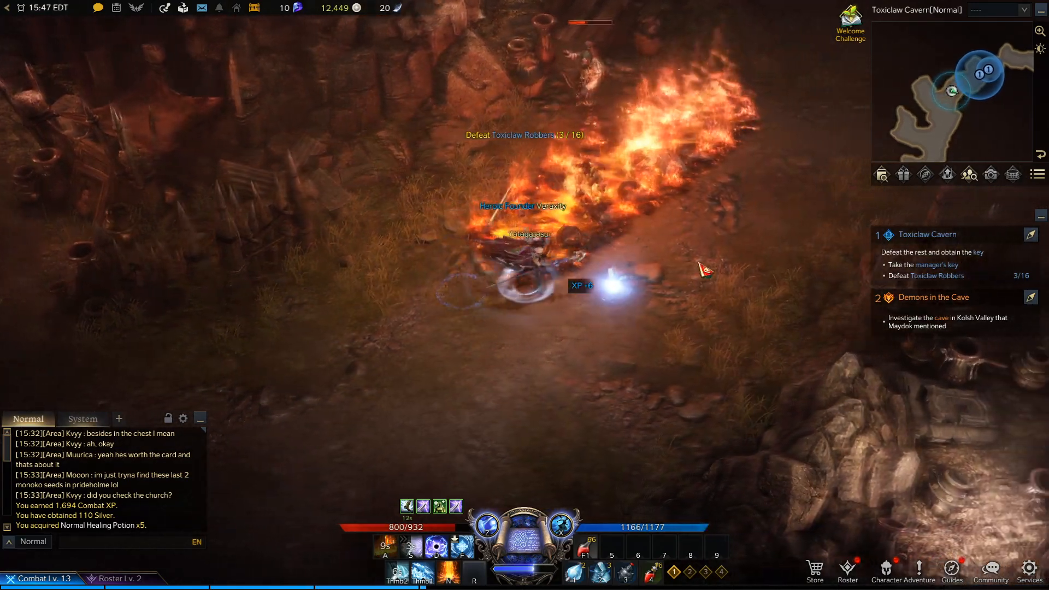
Step: Advance along the Toxiclaw Cavern path and attack the Toxiclaw Robbers and the Poison Arrow Grave Robber with skills
right_click(705, 268)
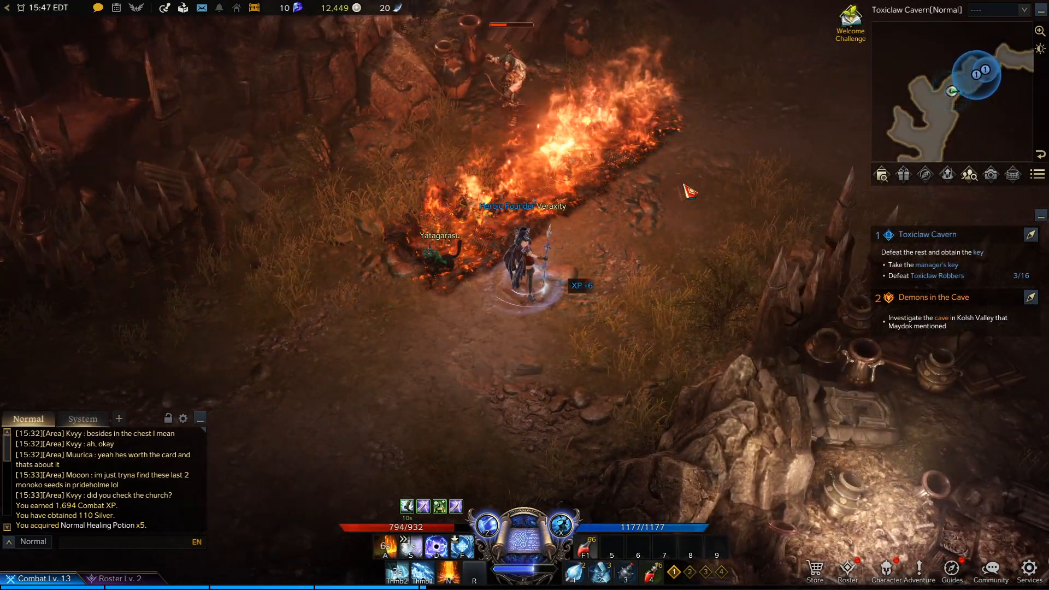
right_click(707, 174)
left_click(333, 202)
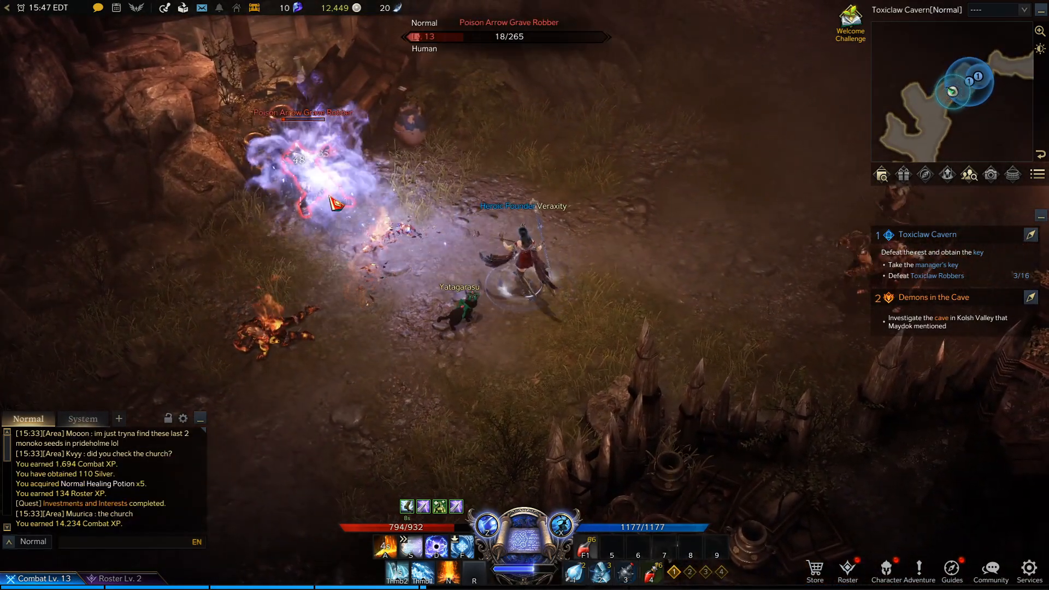
left_click(332, 202)
right_click(324, 297)
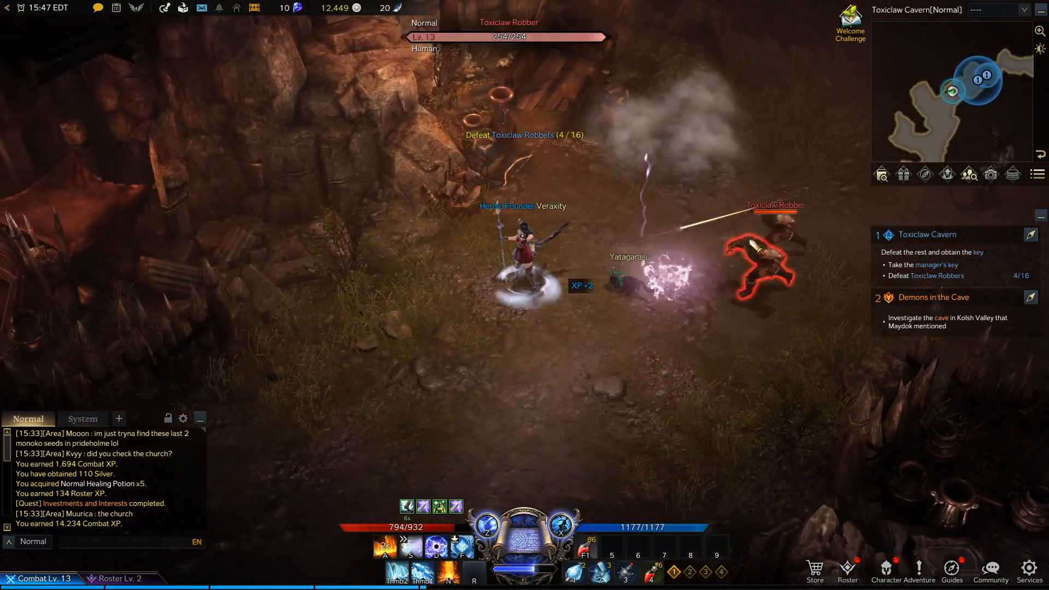
left_click(808, 234)
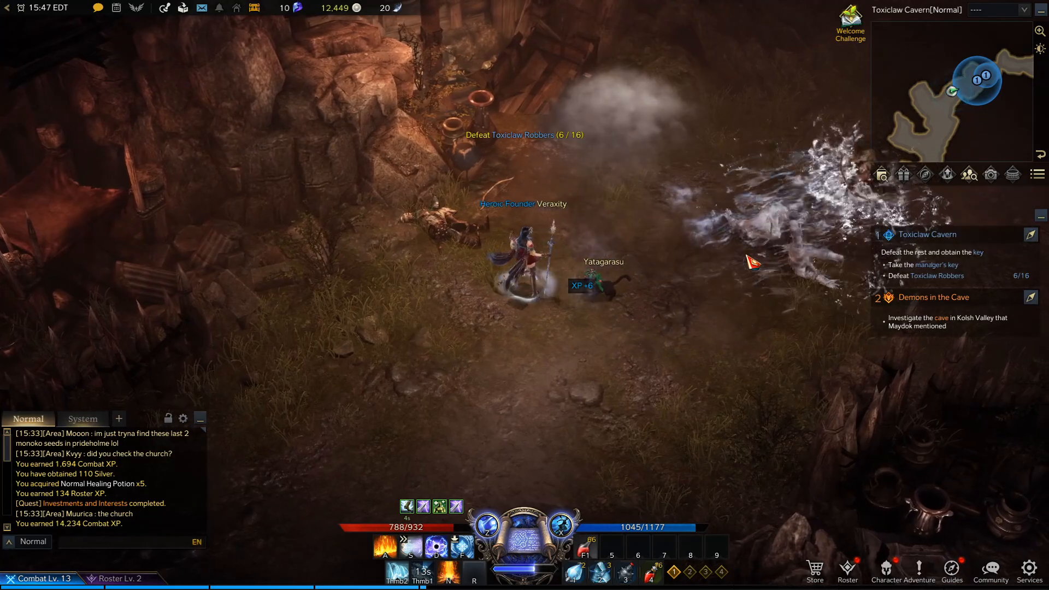
right_click(780, 246)
left_click(691, 293)
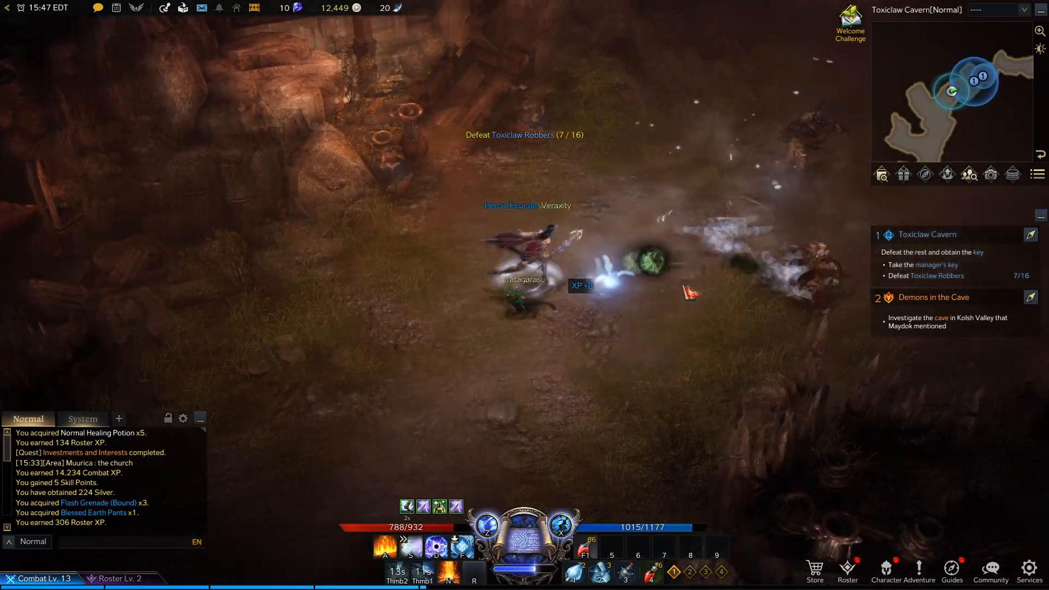
key("d")
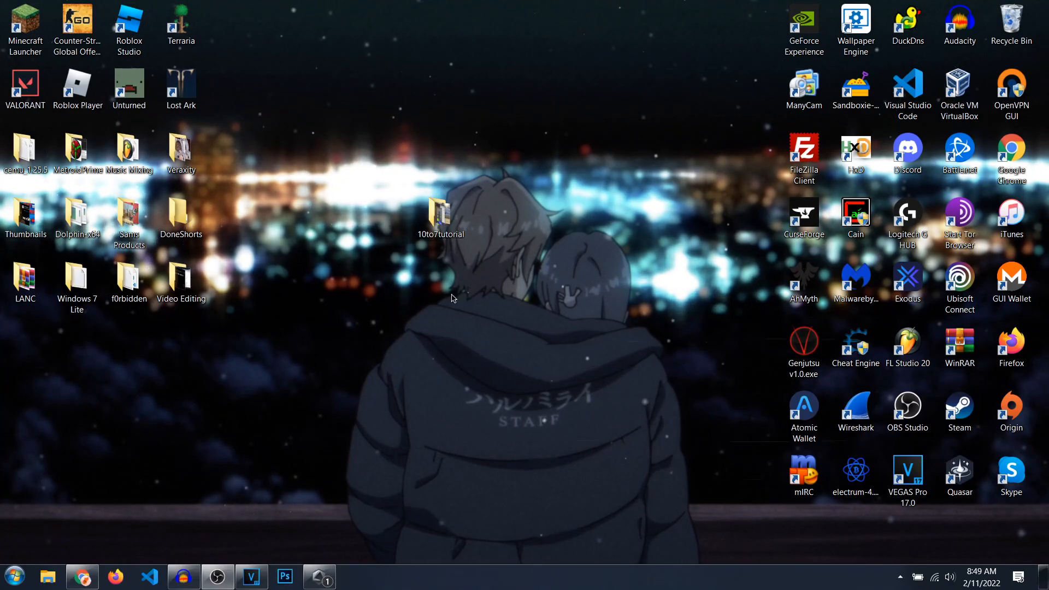
Step: Open a File Explorer window, look at the contents of the Desktop folder and minimize the window
left_click(17, 578)
left_click(162, 498)
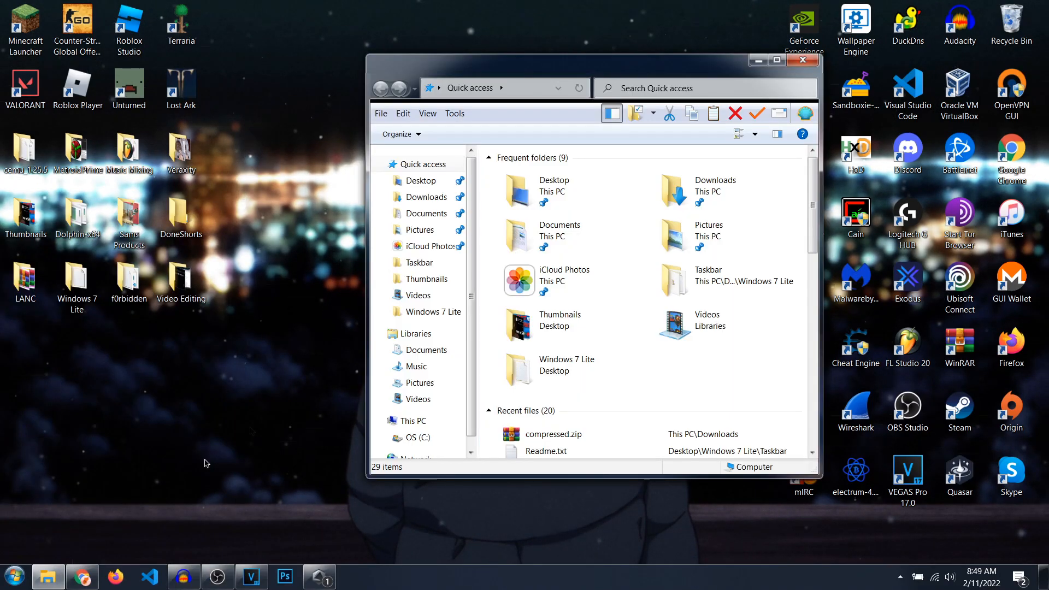
mouse_move(474, 61)
left_mouse_down()
mouse_move(479, 37)
mouse_move(469, 52)
left_mouse_up()
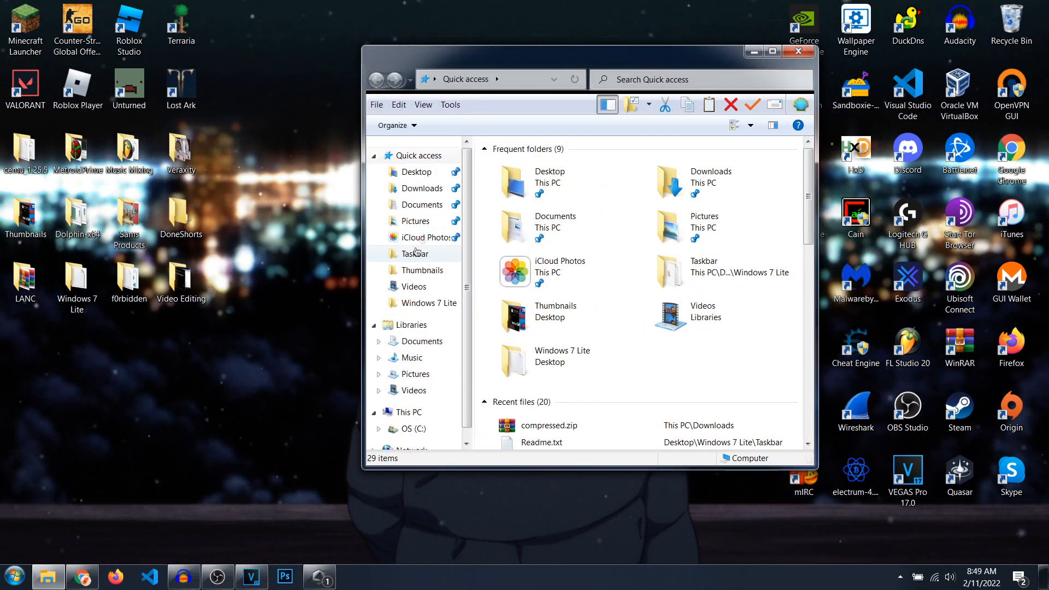
left_click(423, 173)
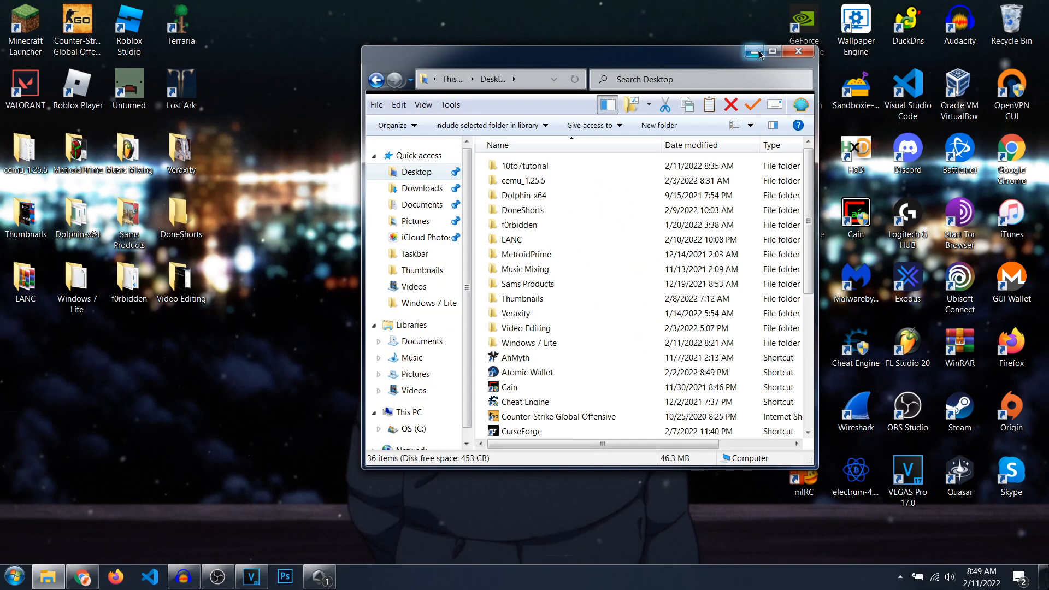
left_click(761, 53)
Step: Rearrange the desktop folders: place 10to7tutorial below LANC and move Windows 7 Lite to the open middle area
left_click_drag(443, 214, 494, 83)
left_click_drag(404, 372, 16, 354)
left_click_drag(78, 288, 484, 252)
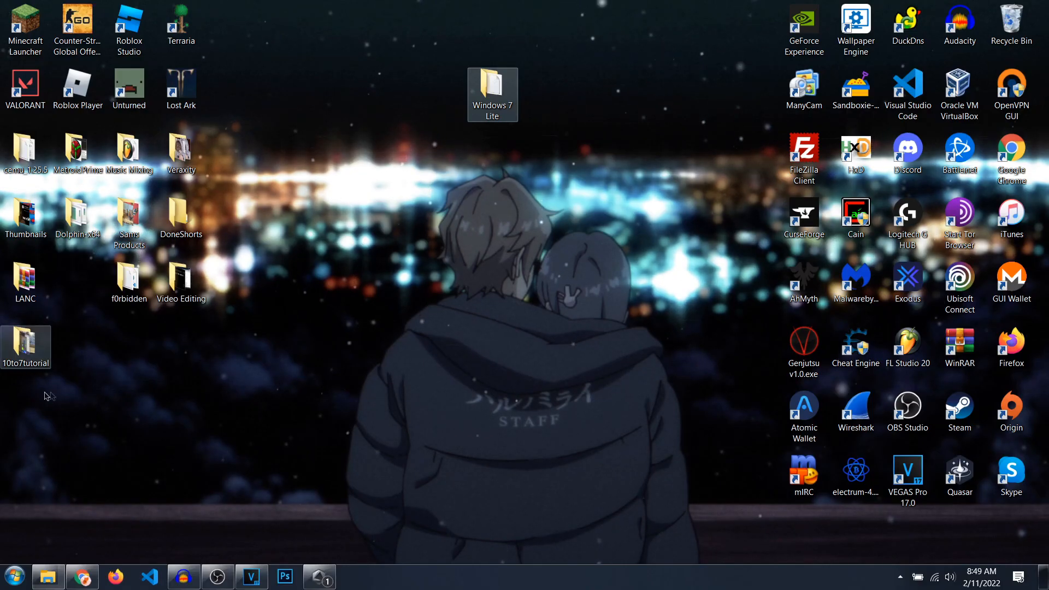
Step: Open the Windows 7 Lite folder from the desktop and look into its Taskbar subfolder
double_click(493, 93)
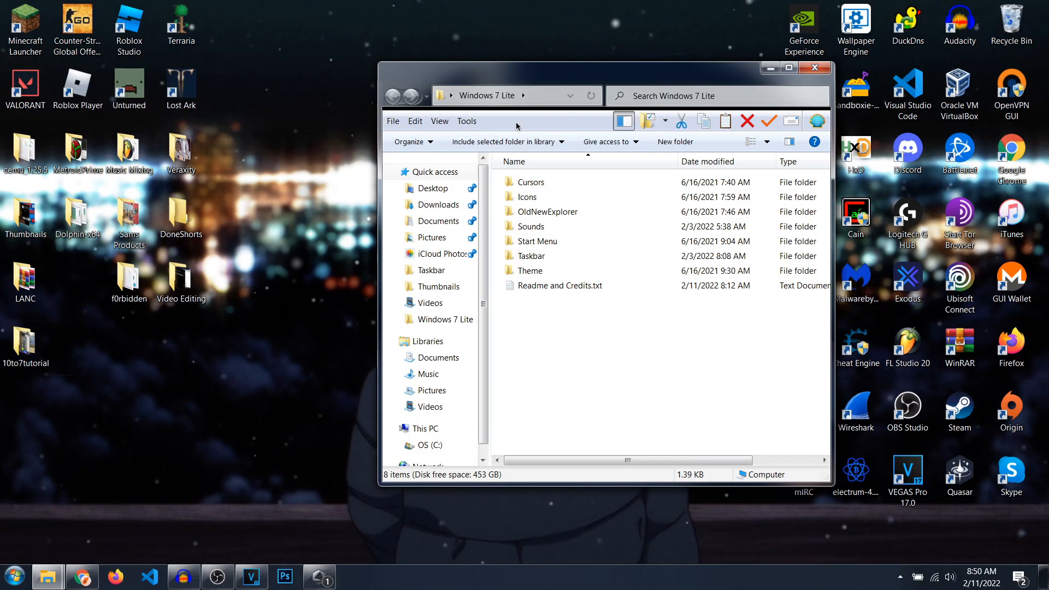
left_click_drag(585, 79, 550, 71)
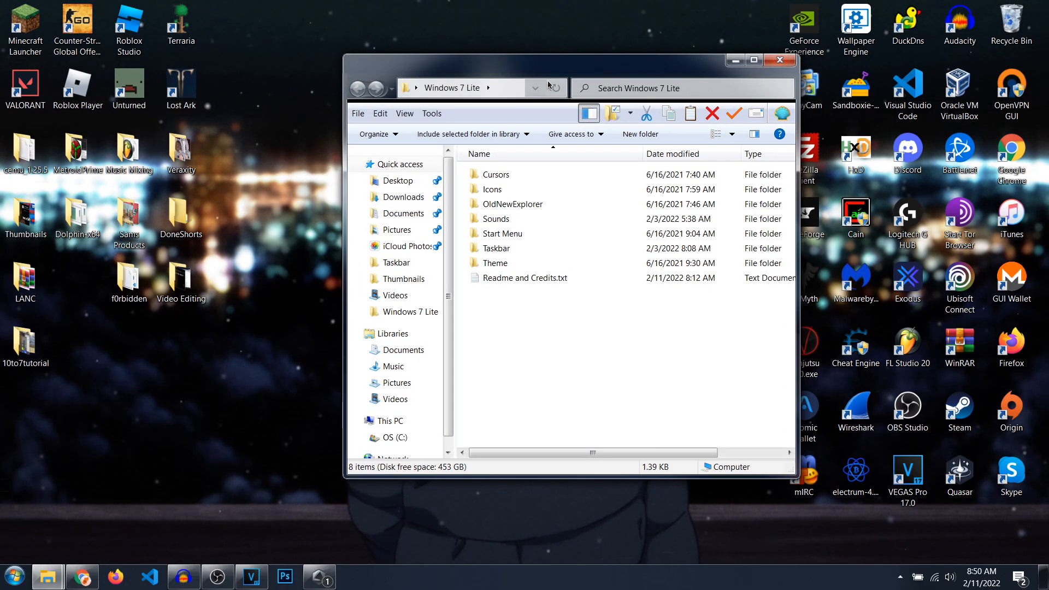
double_click(504, 250)
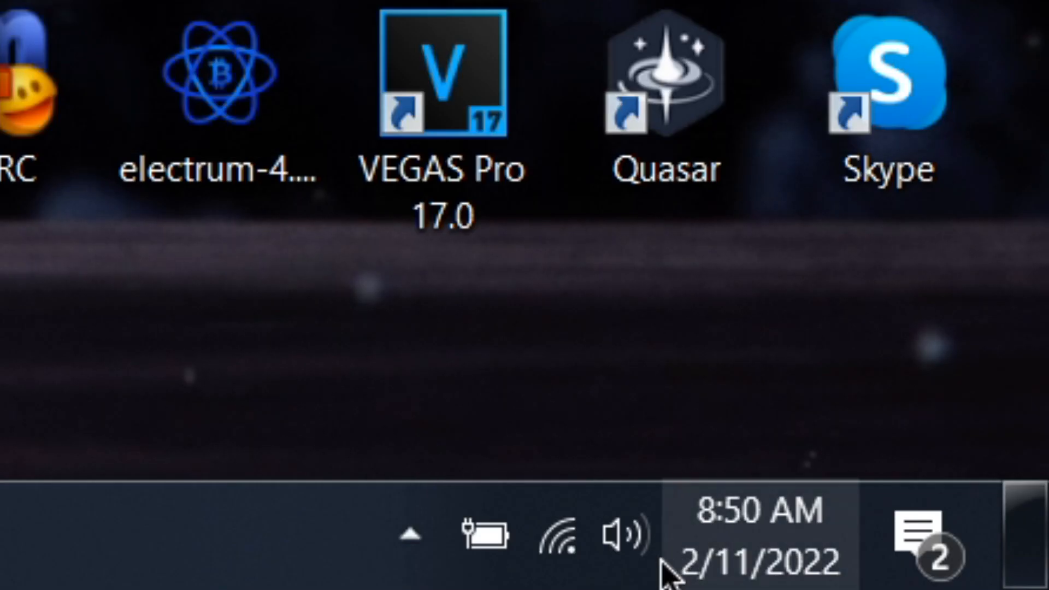
Step: Raise the system volume to nearly its maximum
left_click(952, 581)
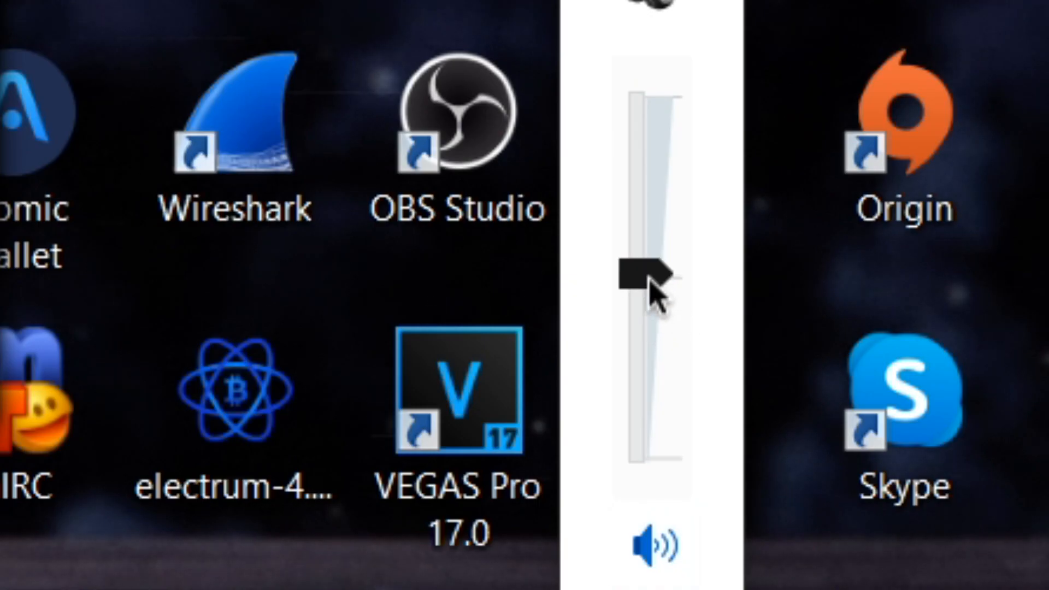
left_click_drag(652, 278, 648, 109)
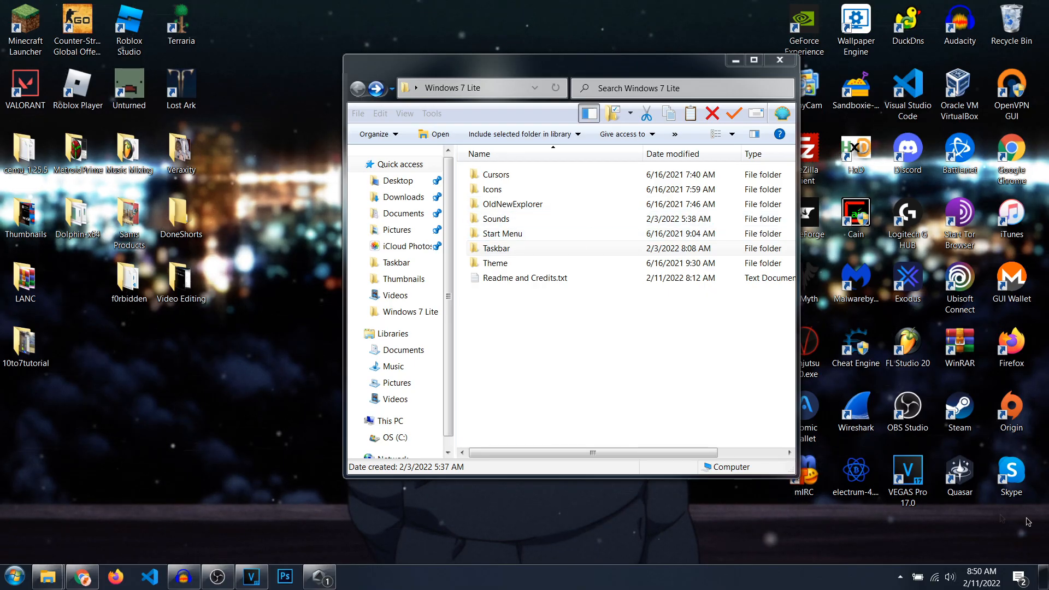
Step: Open the Sounds folder inside Windows 7 Lite and read its Readme.txt
double_click(495, 219)
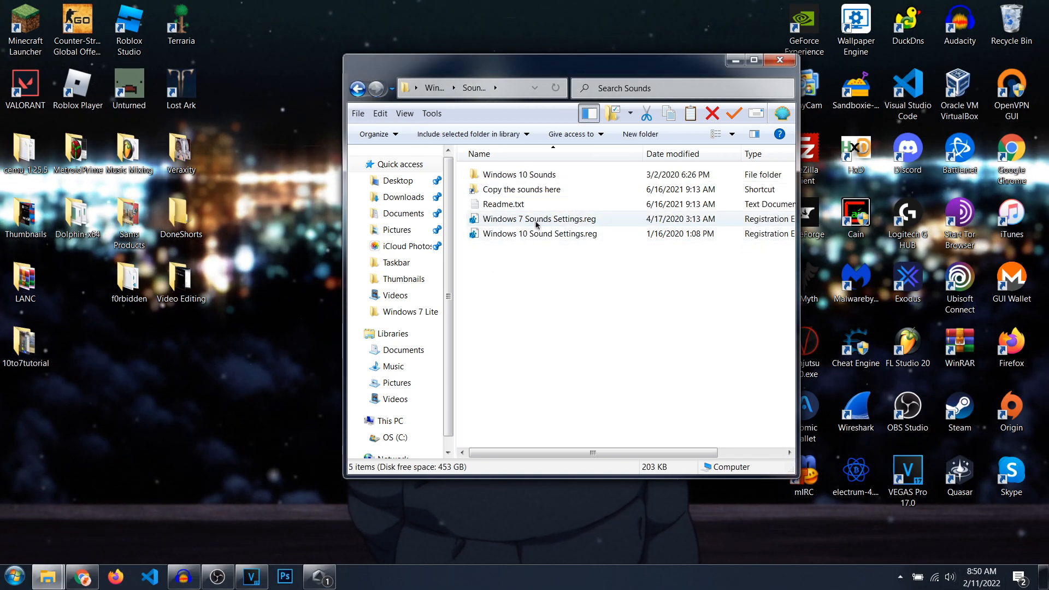
mouse_move(514, 225)
left_mouse_down()
mouse_move(487, 192)
mouse_move(513, 191)
mouse_move(501, 220)
left_mouse_up()
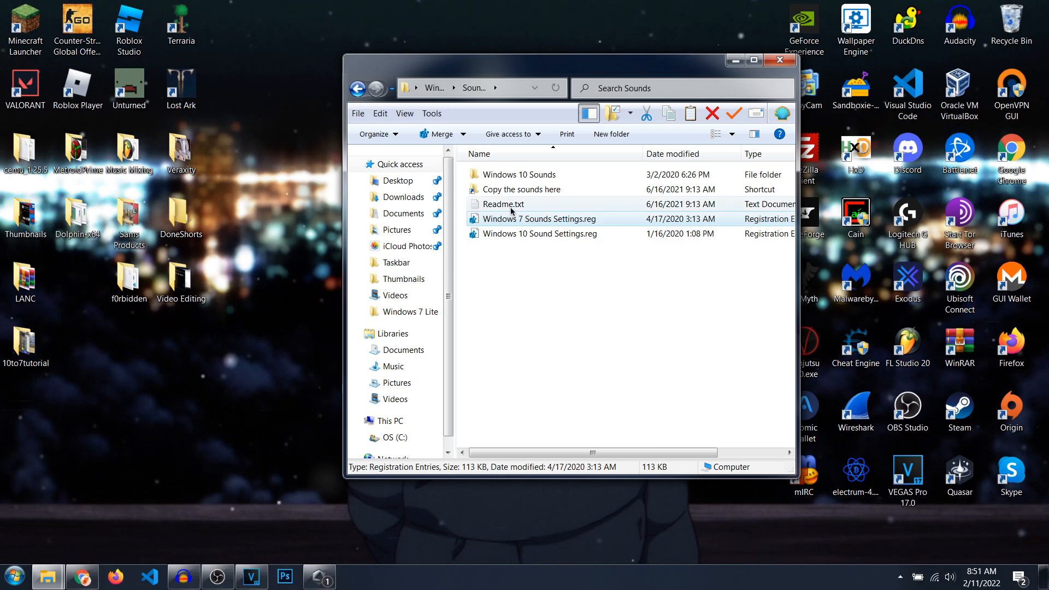
double_click(503, 204)
left_click_drag(679, 129, 219, 129)
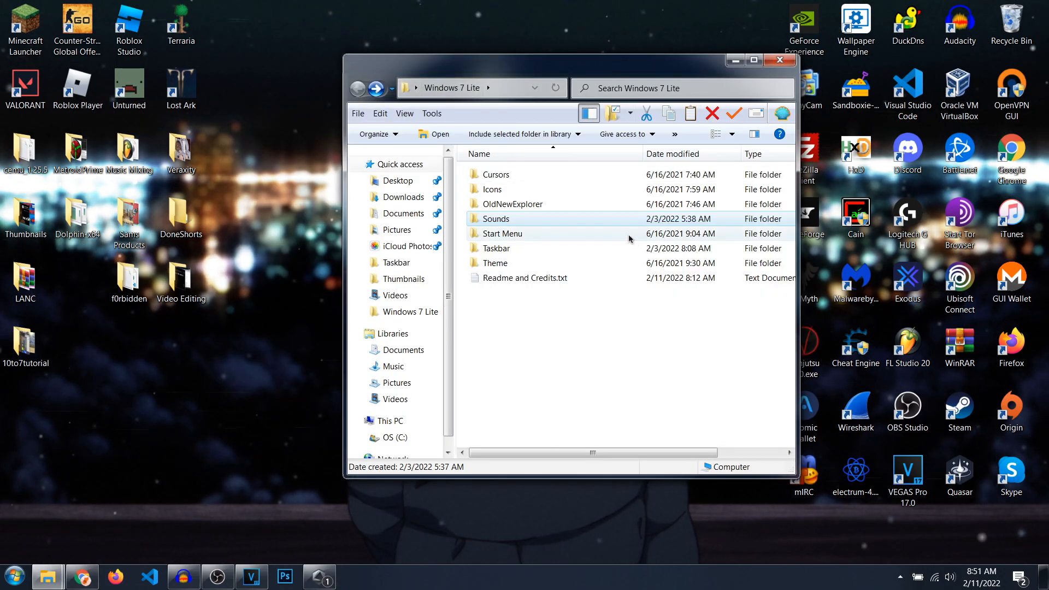
Step: Display the Windows 7-style start menu and open the Start Menu folder inside Windows 7 Lite
left_click(15, 577)
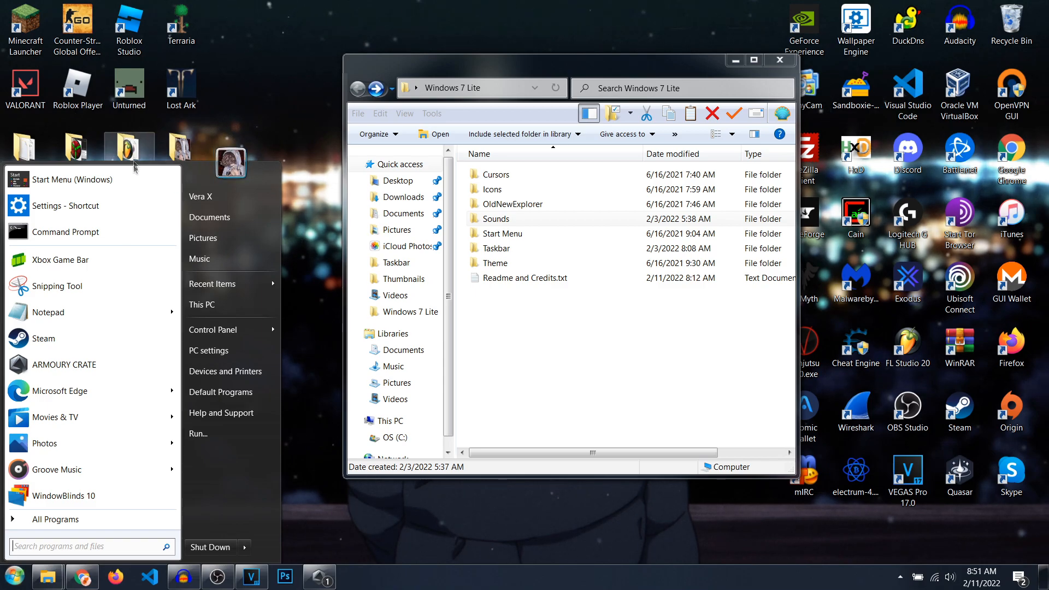
left_click(508, 237)
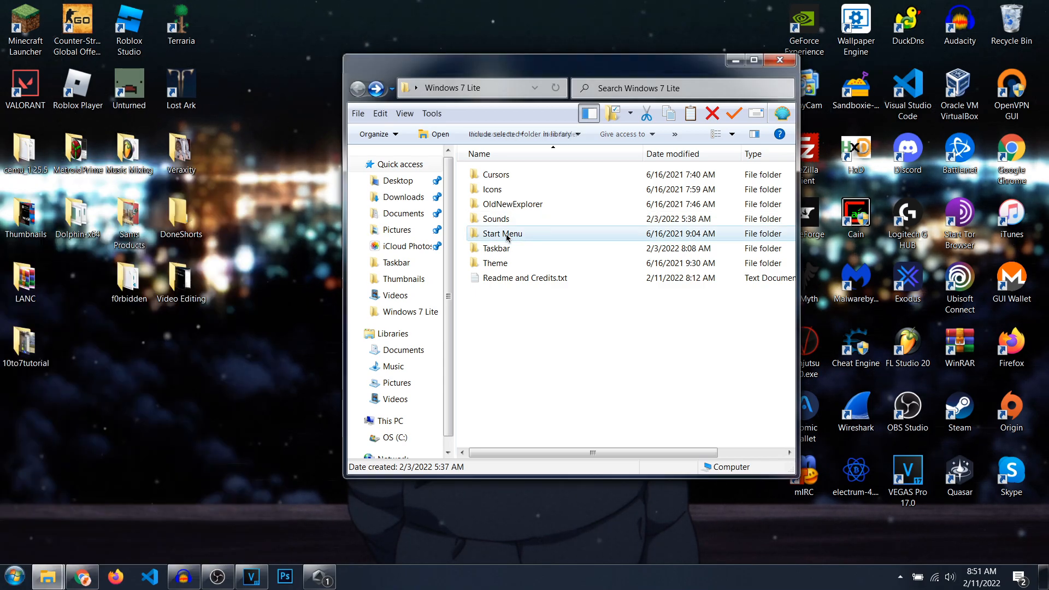
double_click(509, 237)
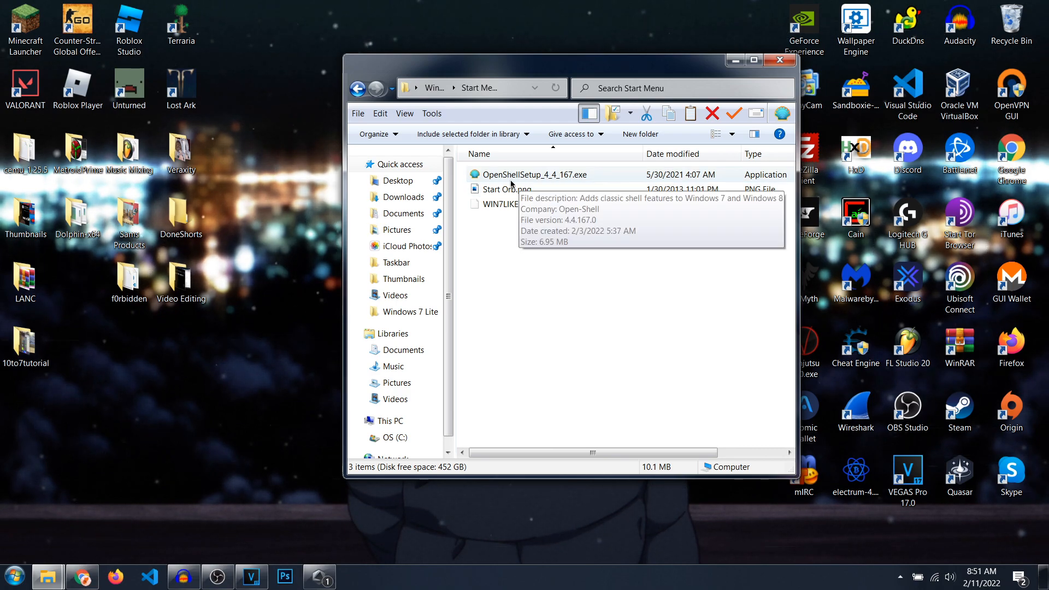
Step: Search the start menu for "star" to open Classic Start Menu Settings, and bring up the image picker for the custom start button
key("super")
type("star")
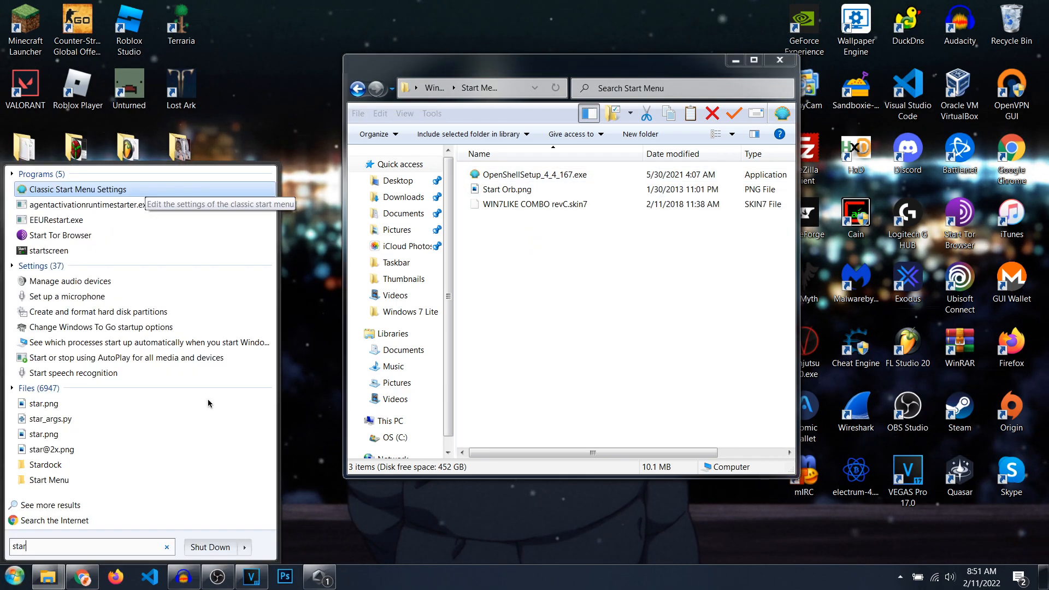
key("Escape")
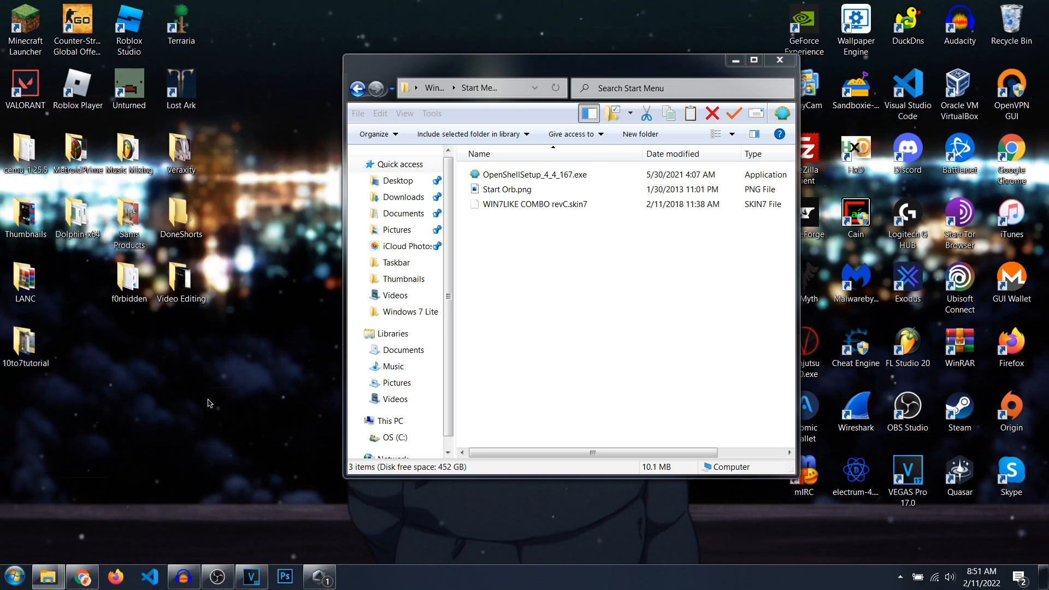
left_click_drag(365, 34, 415, 40)
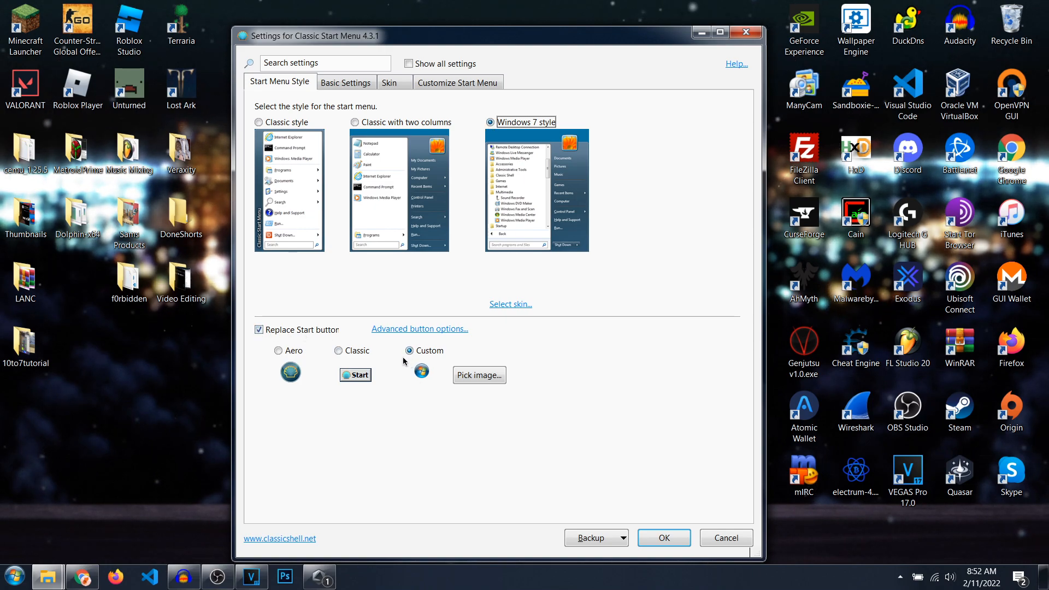
left_click(469, 377)
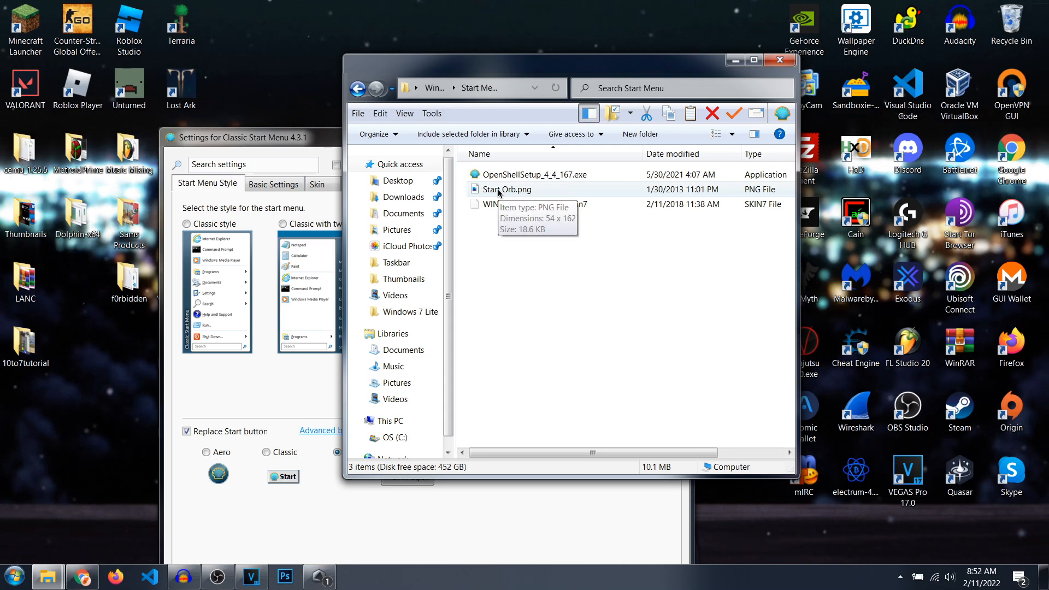
Step: View the Start Orb.png image from the Start Menu folder and return to the custom start button settings
double_click(499, 191)
left_click_drag(1, 94, 700, 52)
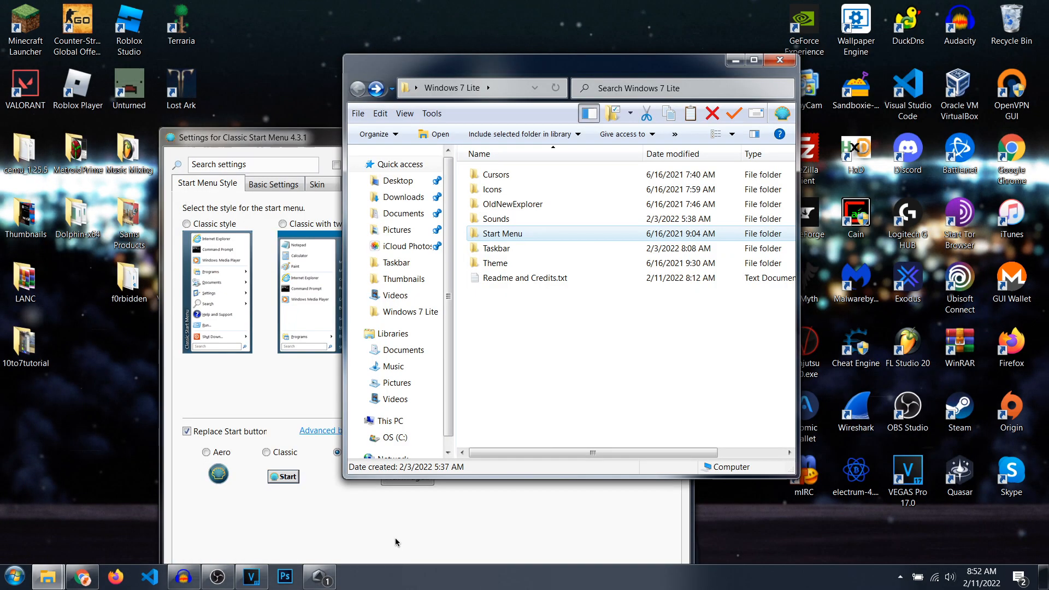
left_click(396, 542)
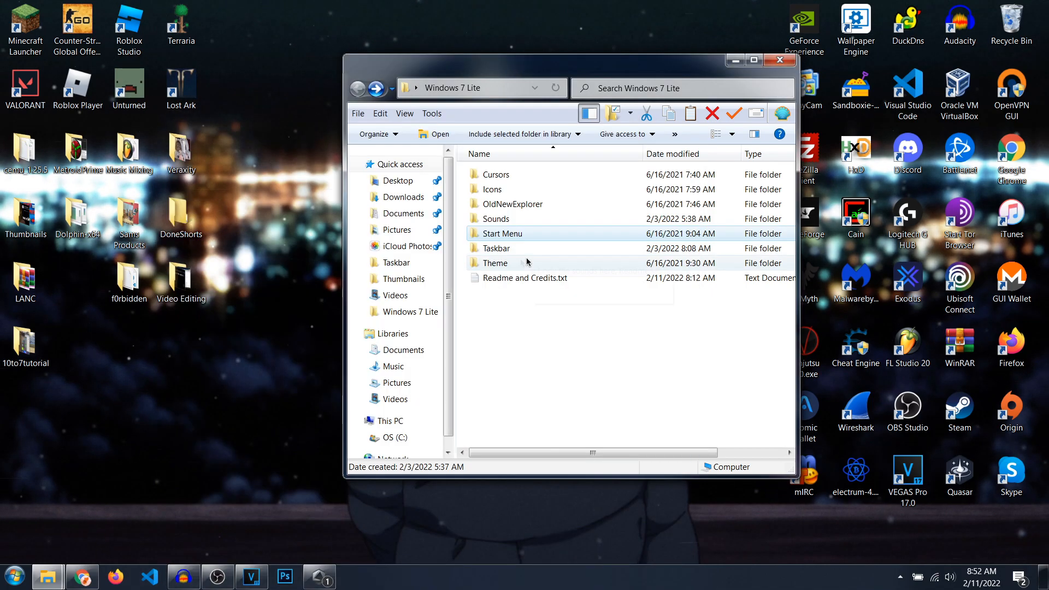
Step: Open the Theme folder inside Windows 7 Lite and switch to WindowBlinds, continuing with its 30-day trial
left_click_drag(430, 64, 382, 78)
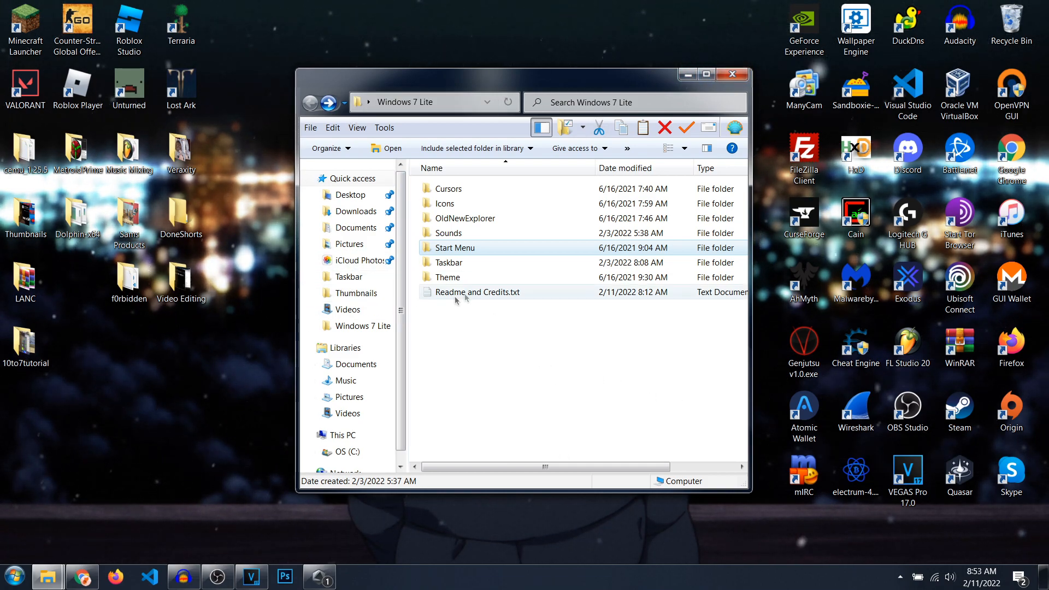
double_click(456, 279)
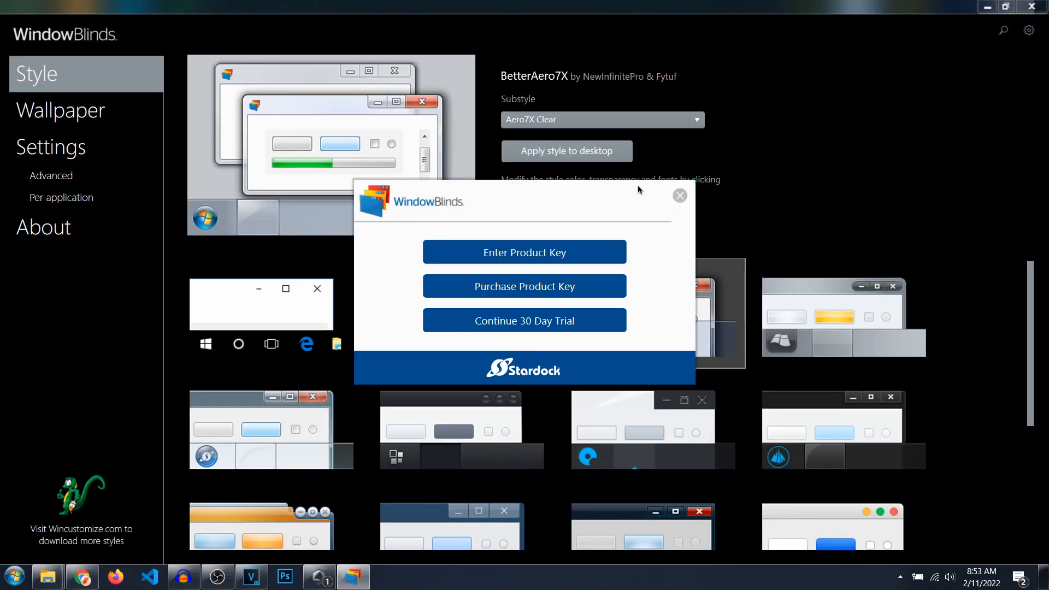
left_click(509, 322)
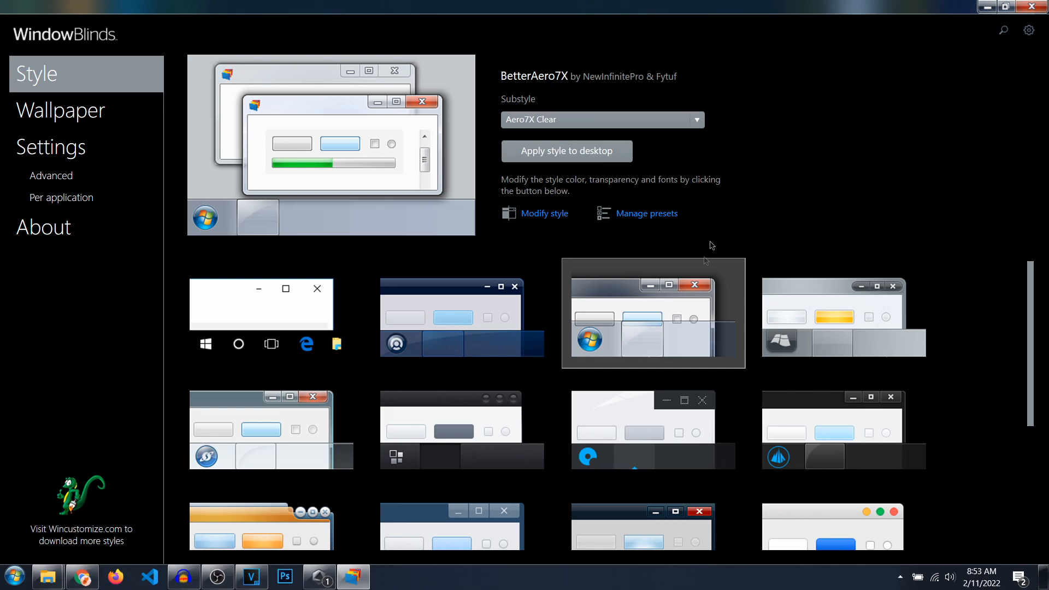
Step: Restore WindowBlinds to a smaller window, move it below the Theme folder's files and select BetterAero7X.wba
double_click(665, 13)
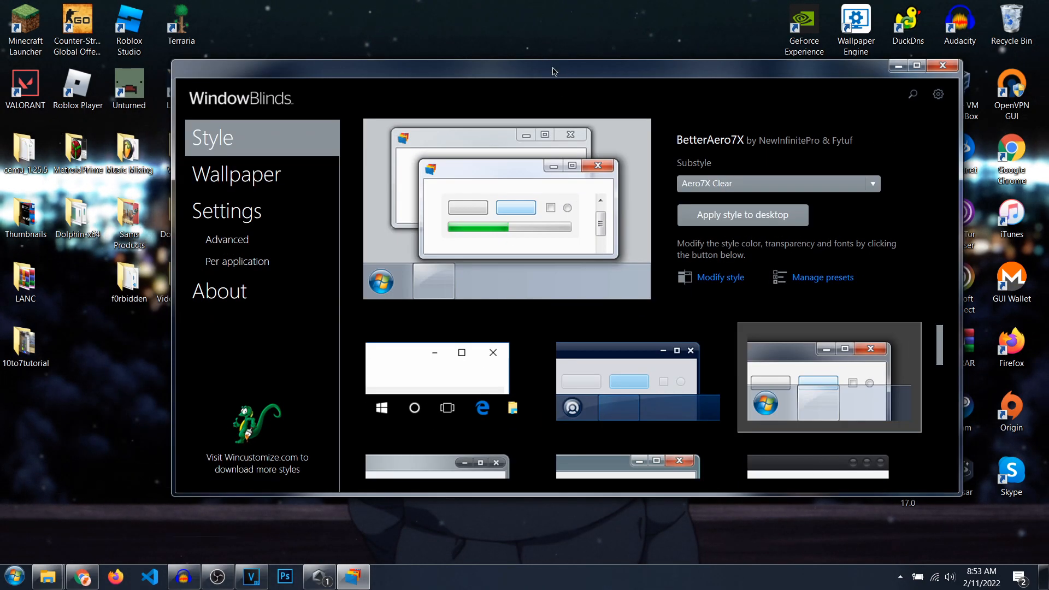
left_click_drag(552, 71, 472, 274)
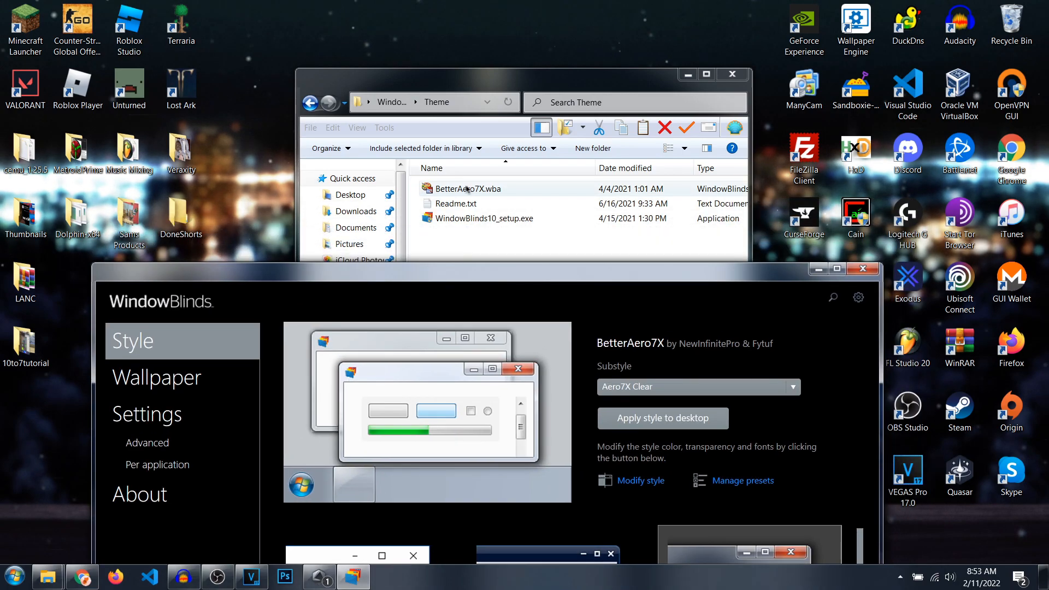
left_click(461, 192)
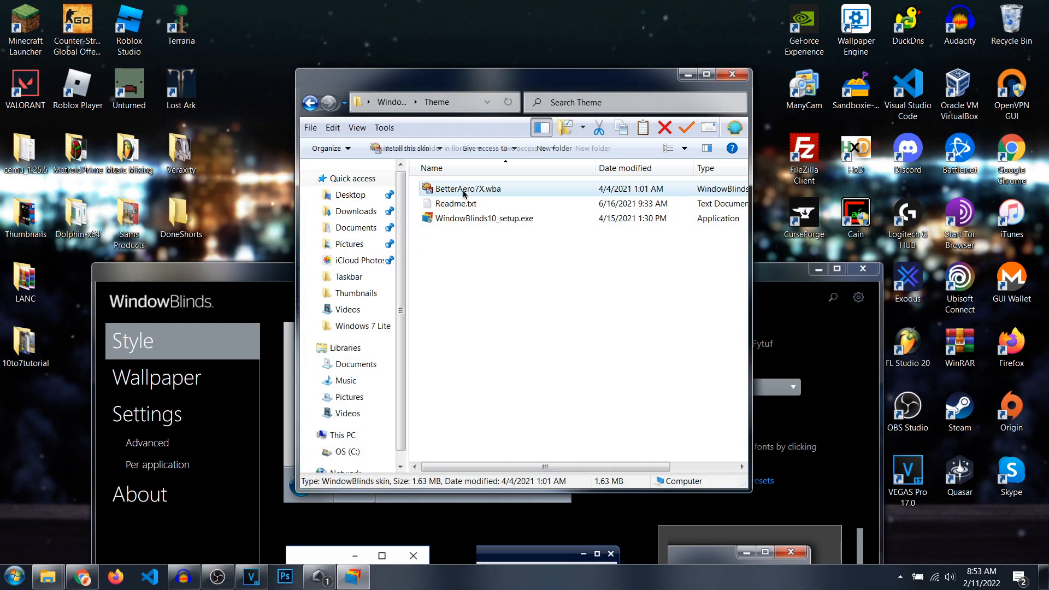
Step: Move WindowBlinds up to view the BetterAero7X style, and go back to the Windows 7 Lite folder in File Explorer
left_click_drag(758, 266, 757, 30)
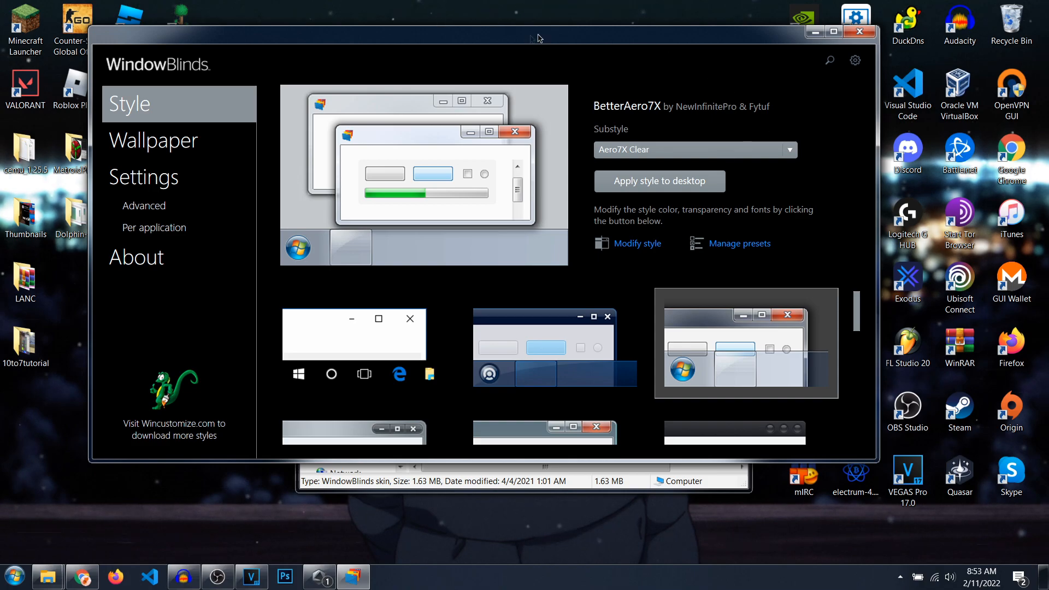
left_click_drag(538, 38, 668, 43)
left_click_drag(253, 44, 159, 71)
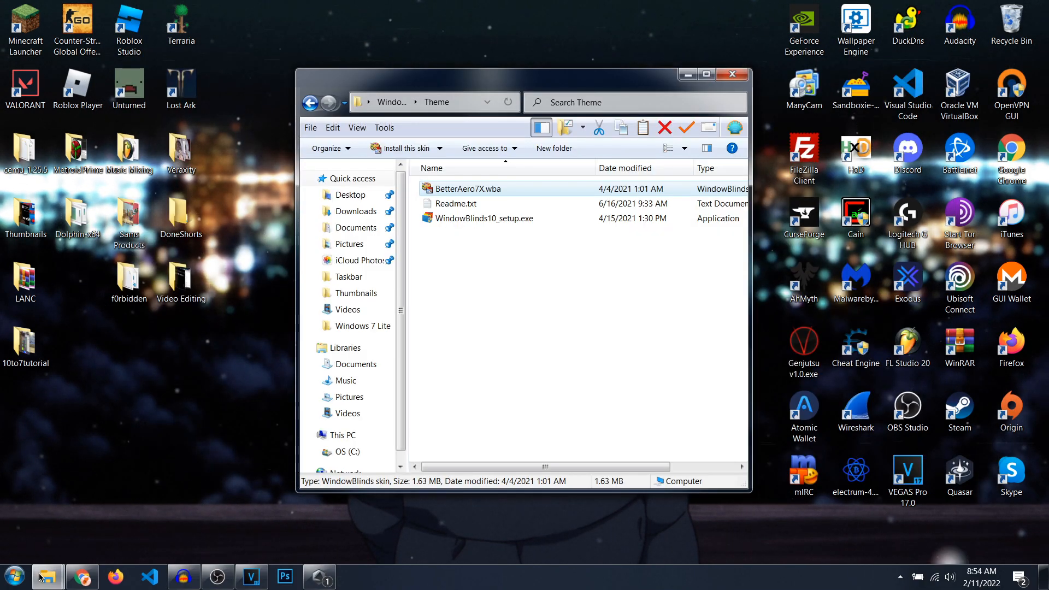
left_click(319, 108)
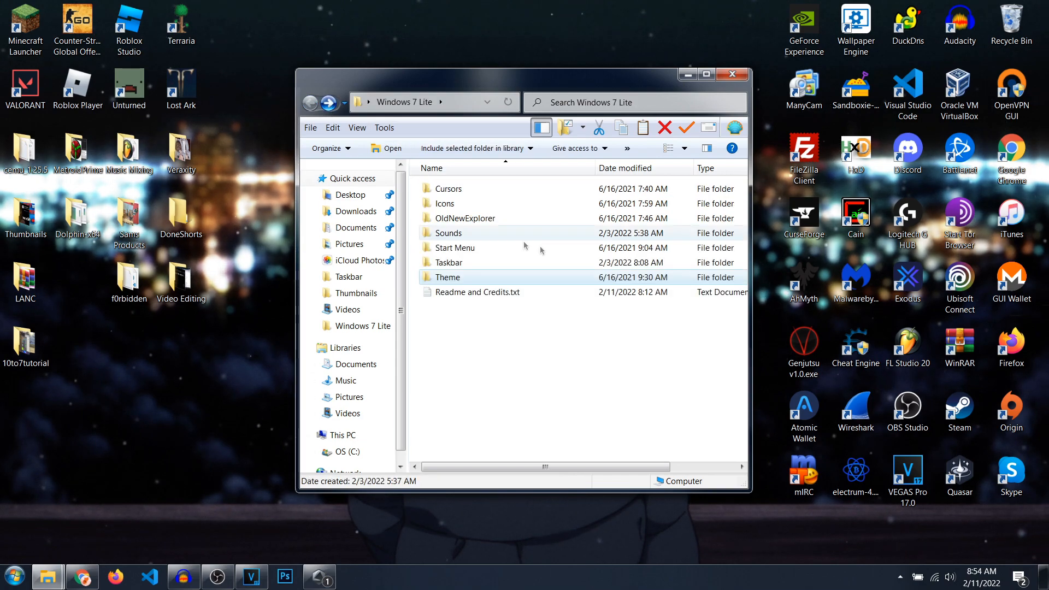
Step: View the OldNewExplorer folder and its OldNewExplorerCfg.exe program, and return to Windows 7 Lite to open the Icons folder
double_click(480, 220)
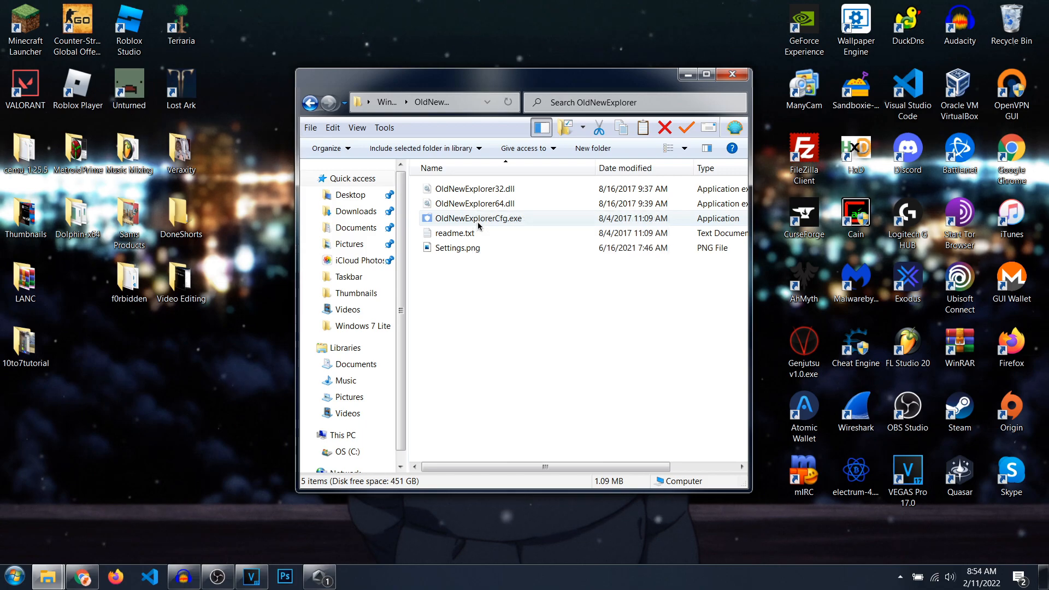
double_click(479, 222)
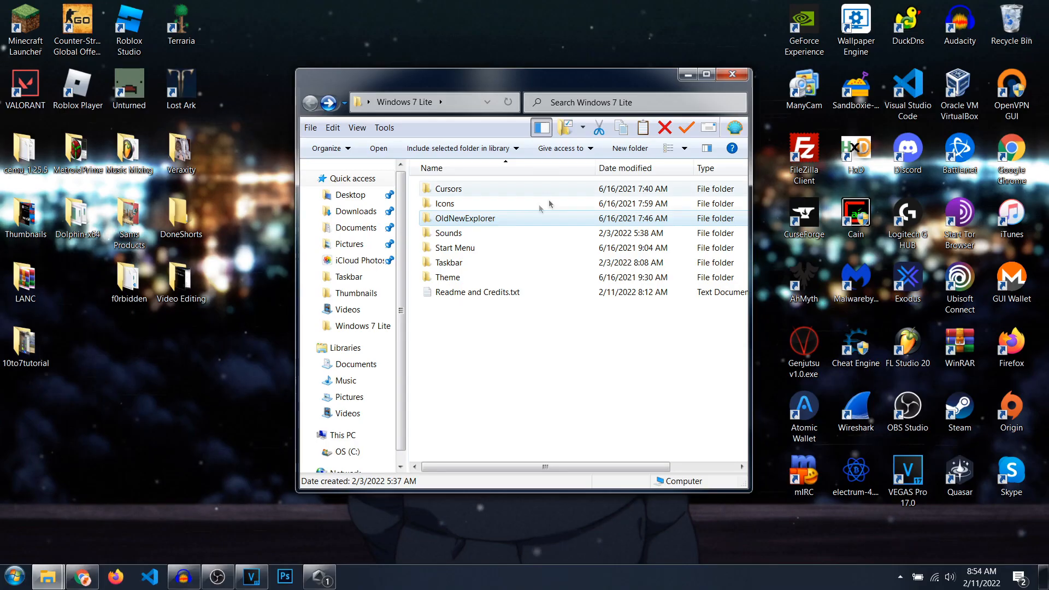
double_click(459, 204)
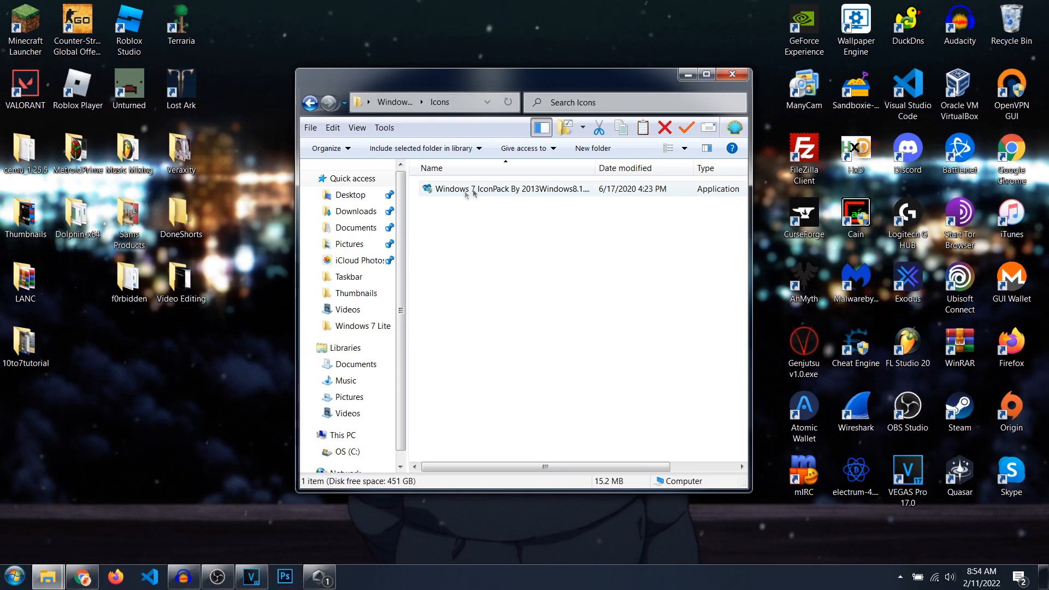
Step: Move the Icons folder window aside and close it, and place the Windows 7 Lite folder below the f0rbidden folder on the desktop
left_click_drag(551, 78, 482, 47)
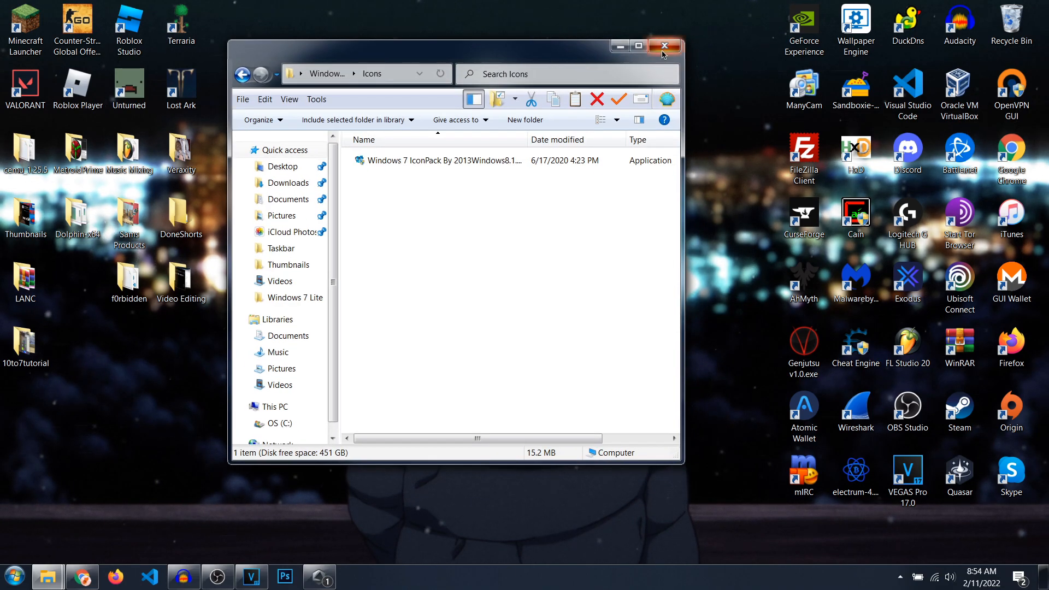
left_click(663, 45)
left_click_drag(492, 87, 134, 355)
Step: View the original Windows 10 start menu through Start Menu (Windows), and look at the Windows 7-style start menu again
left_click(15, 577)
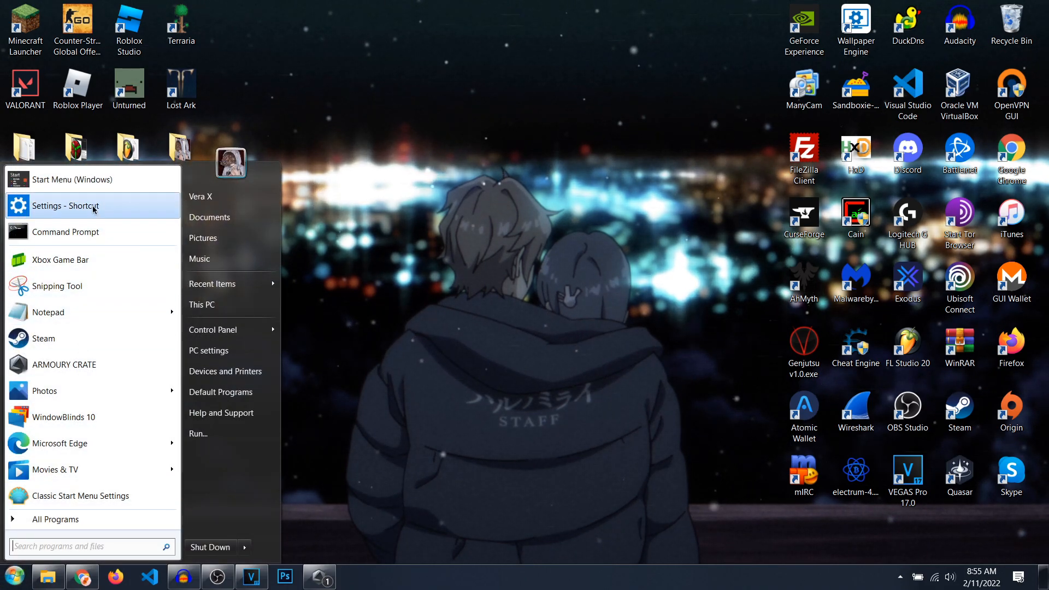
left_click(89, 186)
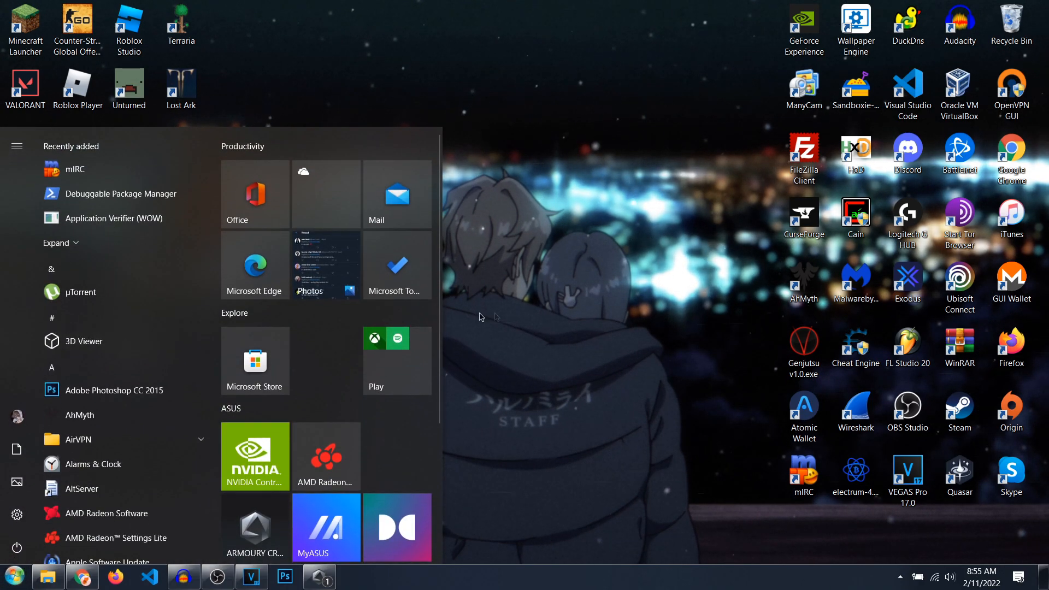
left_click(512, 322)
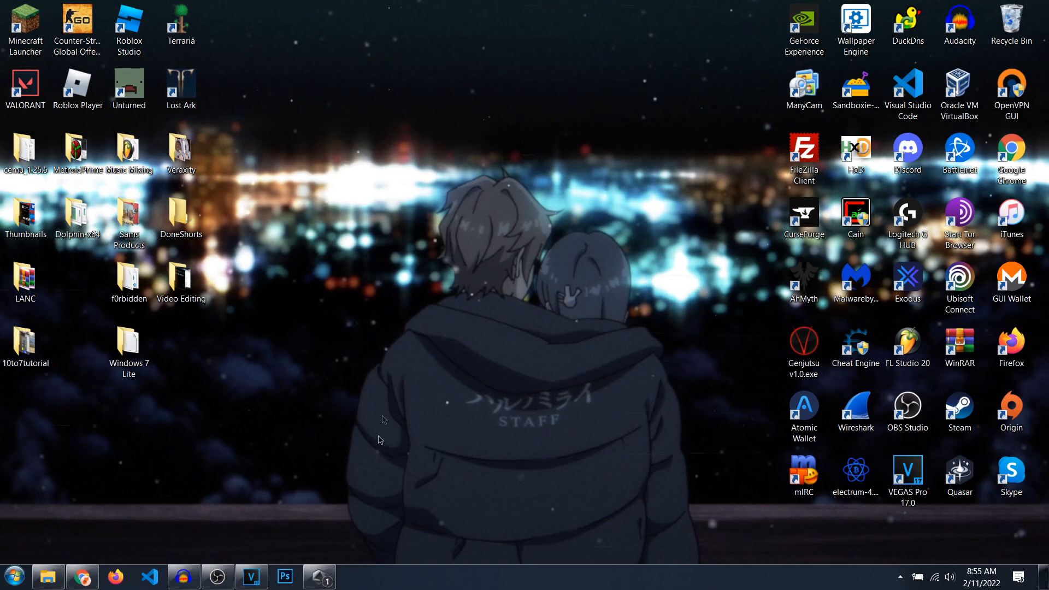
left_click(14, 576)
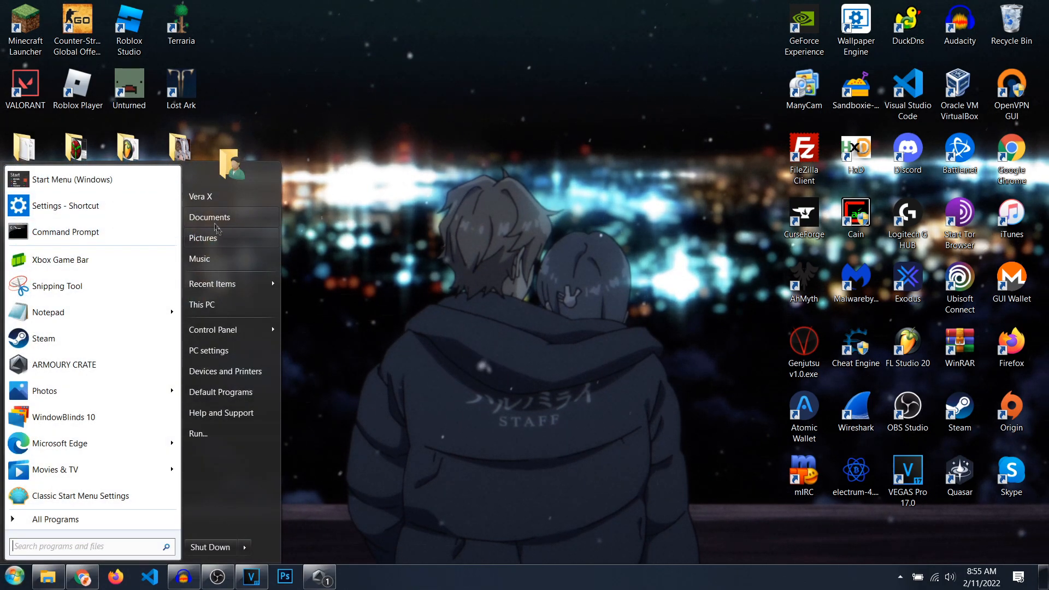
left_click(551, 271)
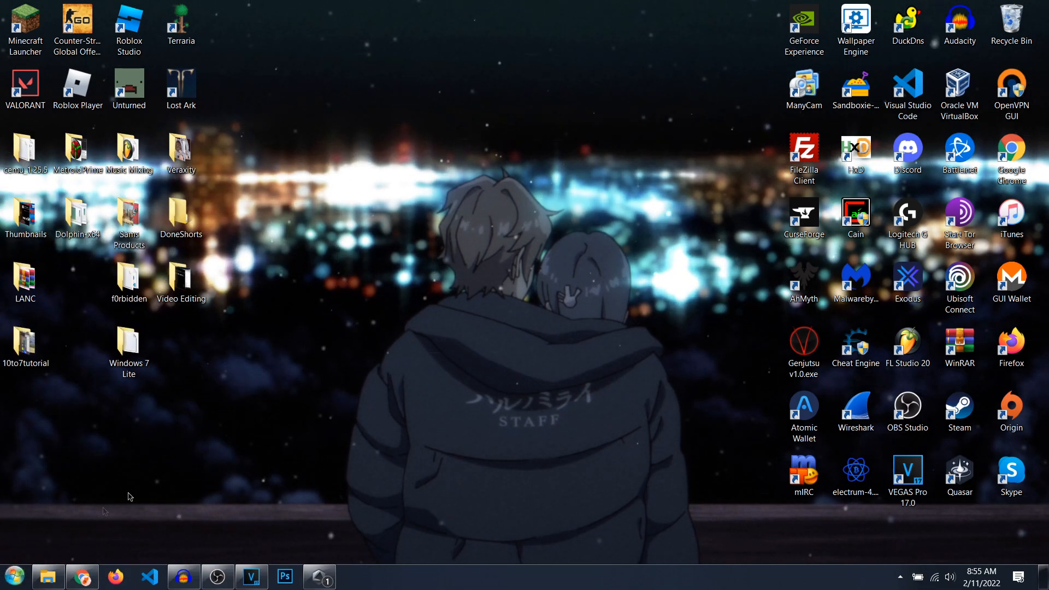
Step: Open a File Explorer window to view its Windows 7 styling on the Desktop folder, and close it
key("super")
left_click(53, 578)
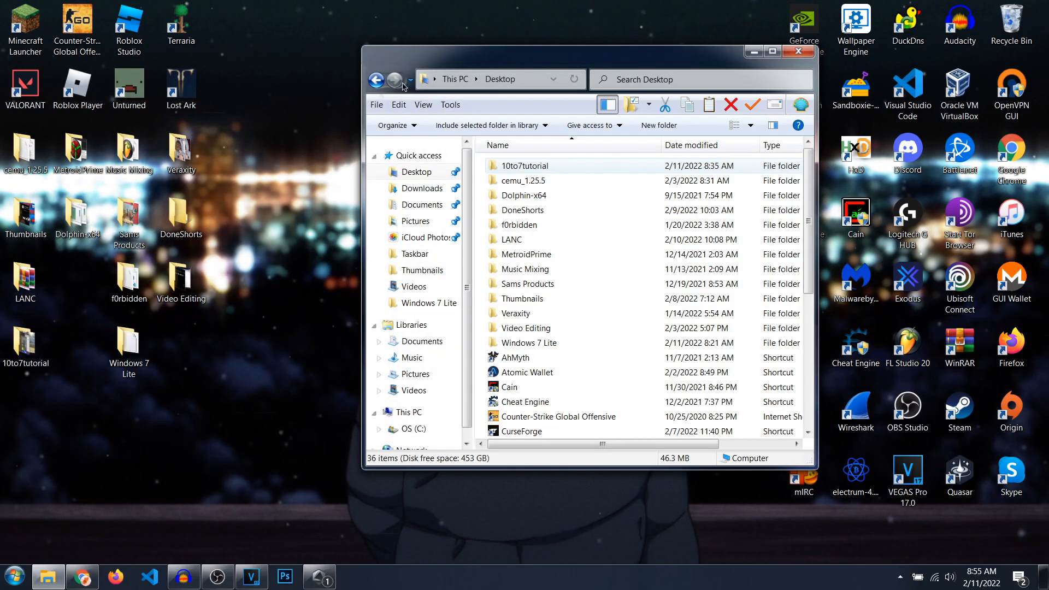
left_click(809, 58)
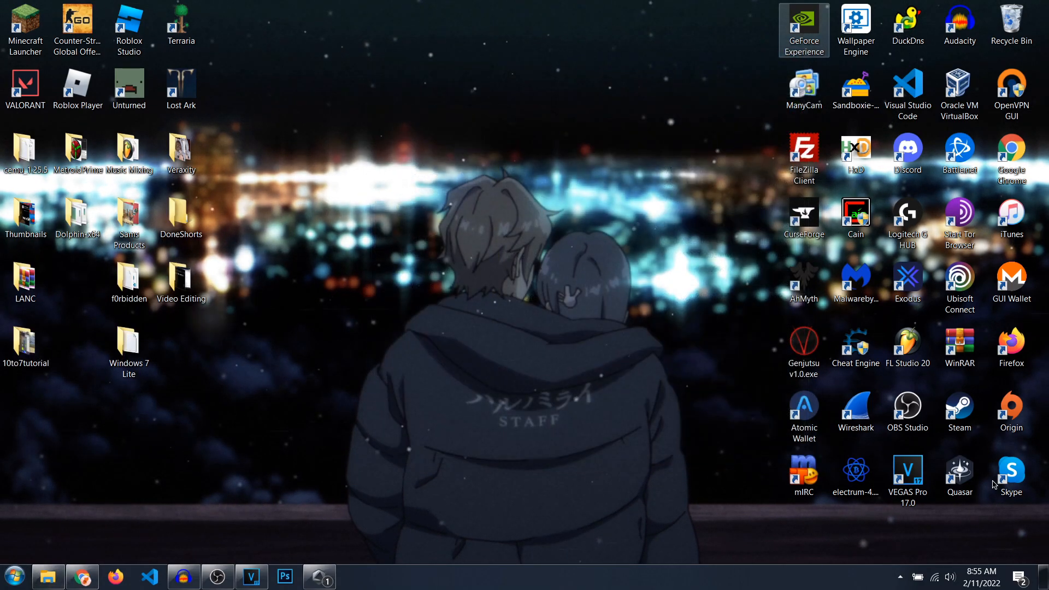
Step: Show the Windows 7-style start menu and the volume control, and return to the desktop
key("super")
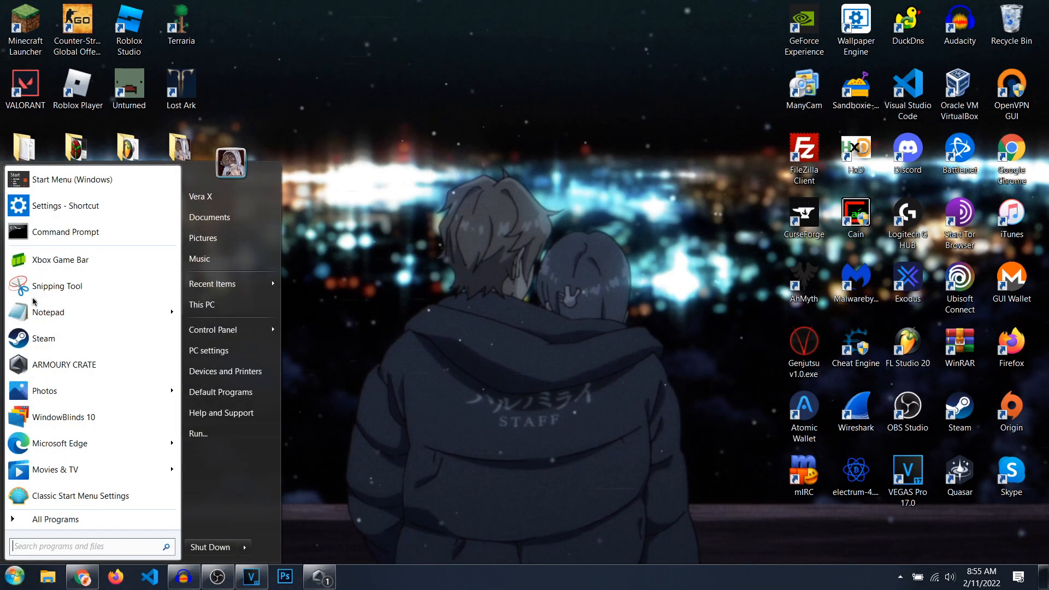
left_click(951, 578)
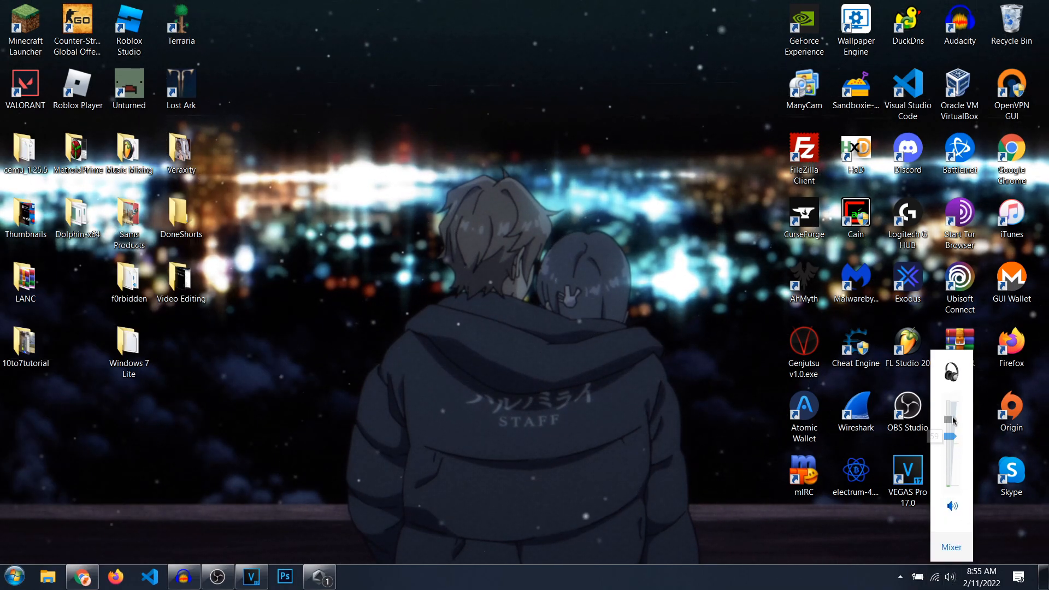
left_click(656, 328)
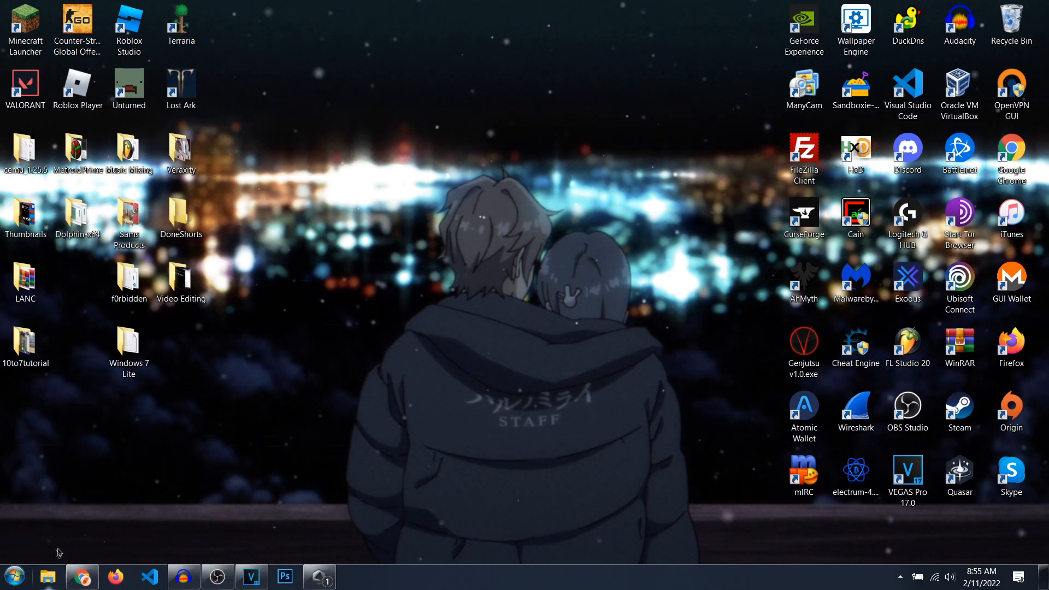
Step: Run winver to view the installed Windows version, and close the About Windows dialog
key("super+r")
type("winver")
key("Return")
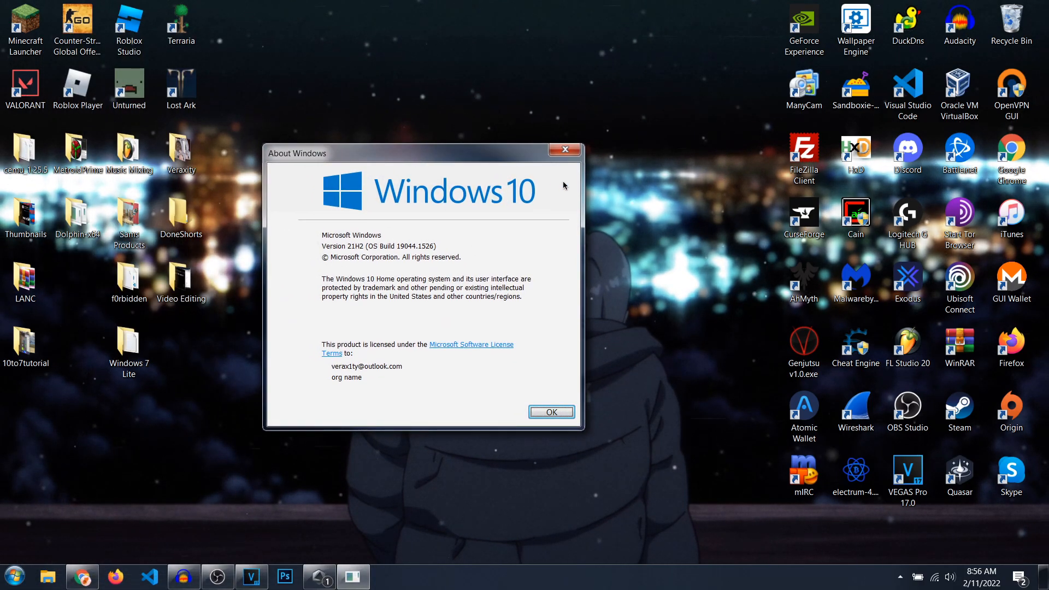
key("Return")
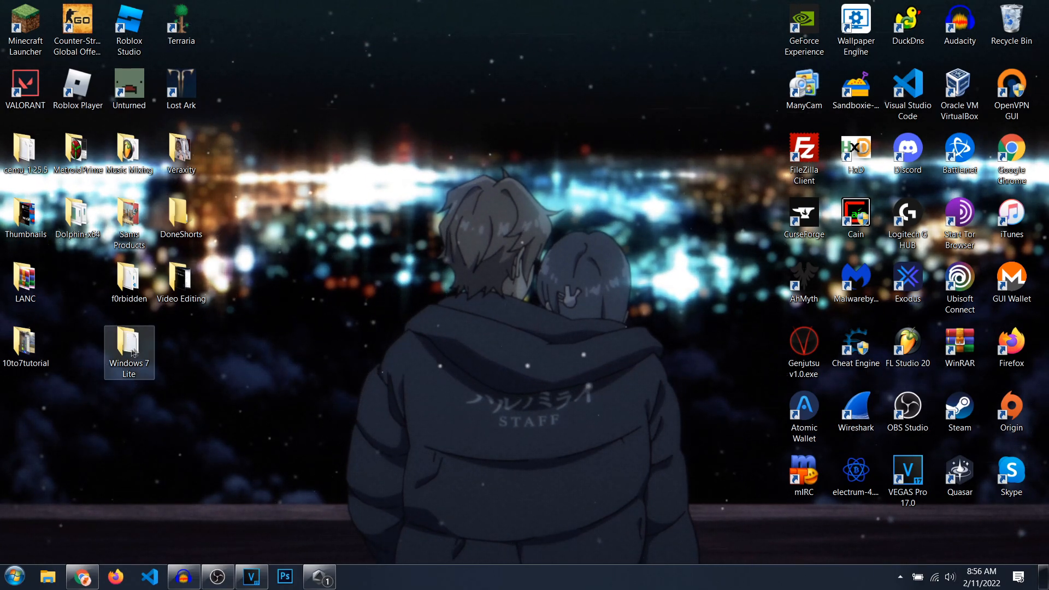
mouse_move(139, 351)
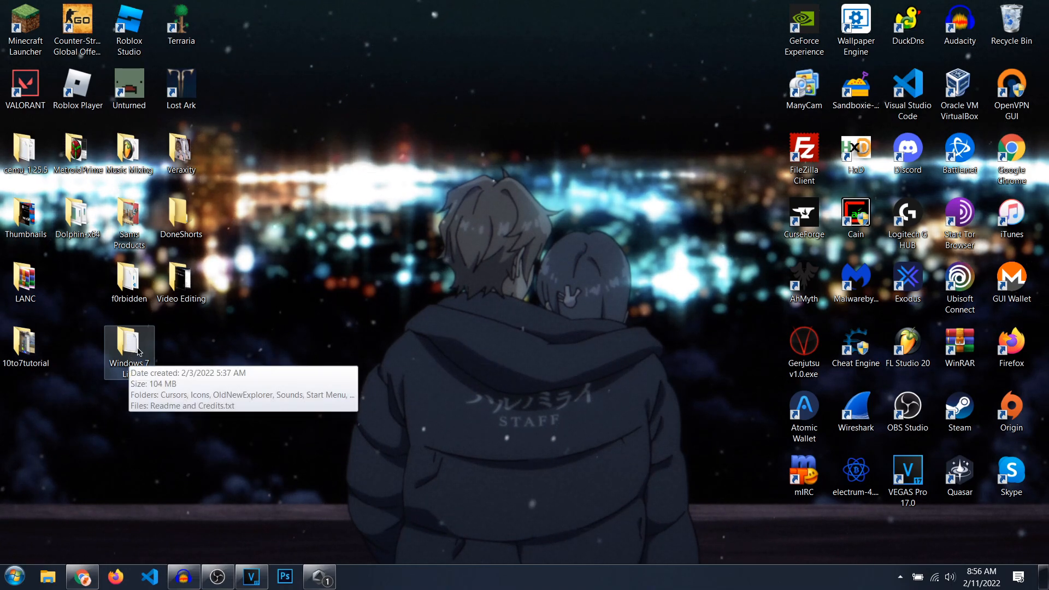